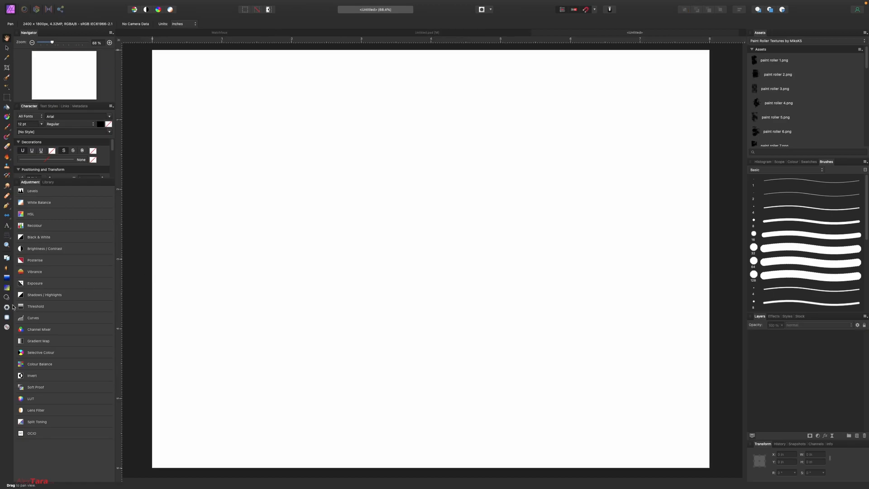
Step: Pick the Ellipse Tool from the shape tools flyout
{"action": "left_click", "coordinate": [7, 215]}
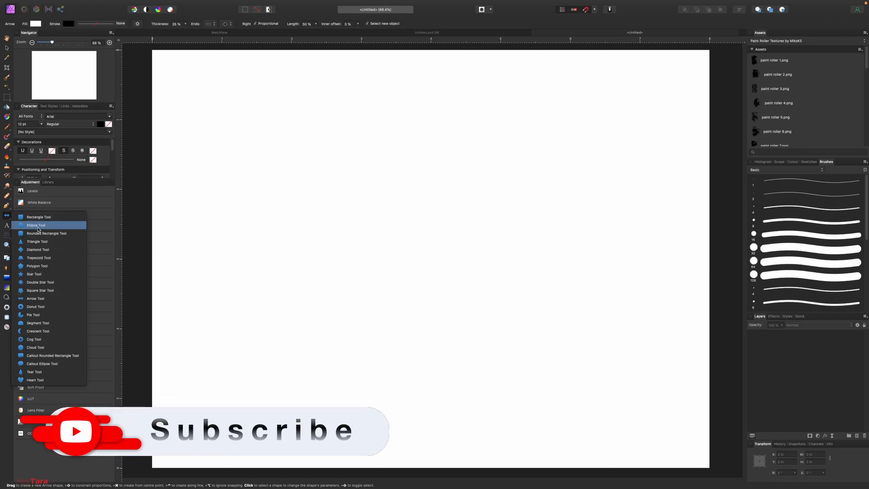
{"action": "left_click", "coordinate": [38, 226]}
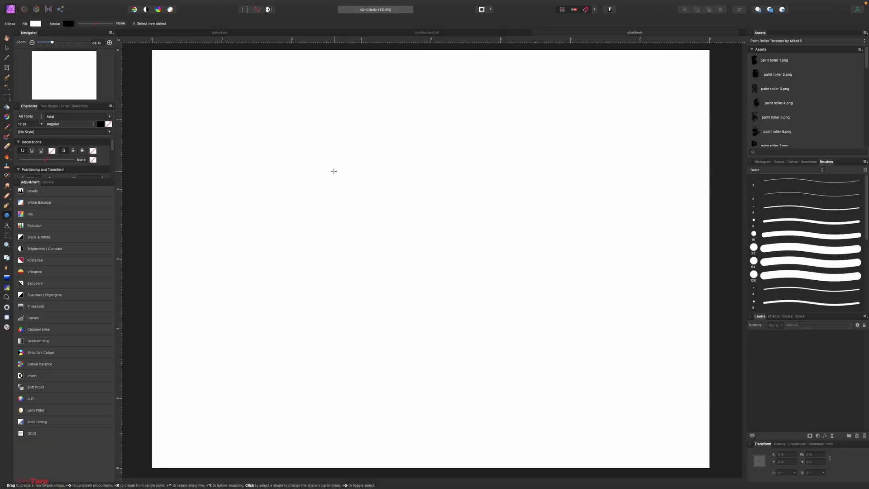
Step: Draw a 3-inch circle, add crossing vertical and horizontal guides, and centre the circle on them
{"action": "left_click_drag", "start_coordinate": [334, 172], "coordinate": [529, 394]}
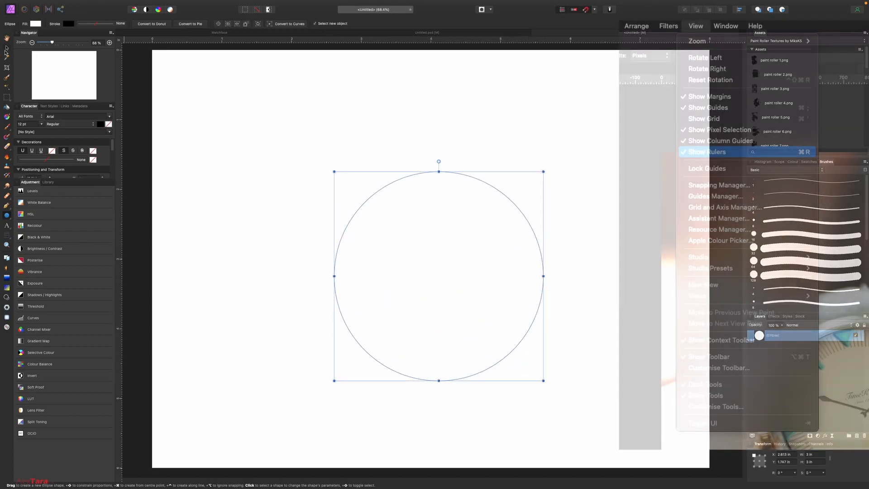
{"action": "left_click_drag", "start_coordinate": [119, 110], "coordinate": [430, 106]}
{"action": "left_click_drag", "start_coordinate": [483, 44], "coordinate": [230, 257]}
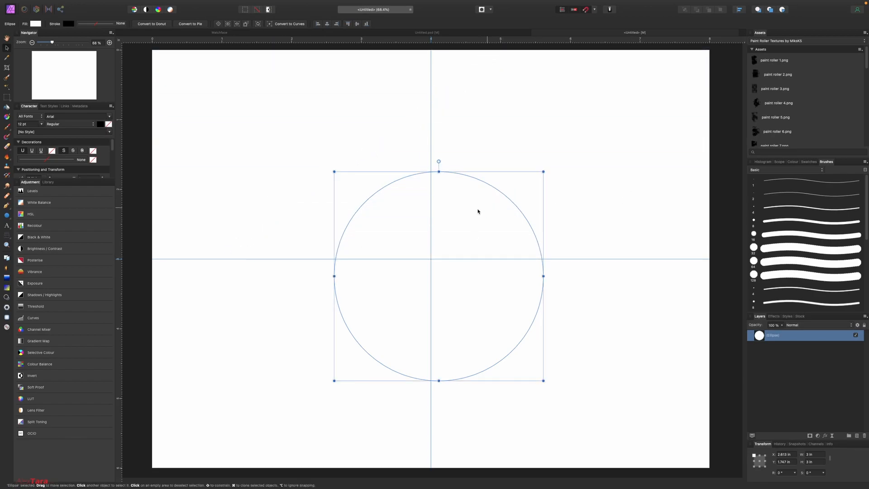
{"action": "left_click_drag", "start_coordinate": [491, 220], "coordinate": [485, 202]}
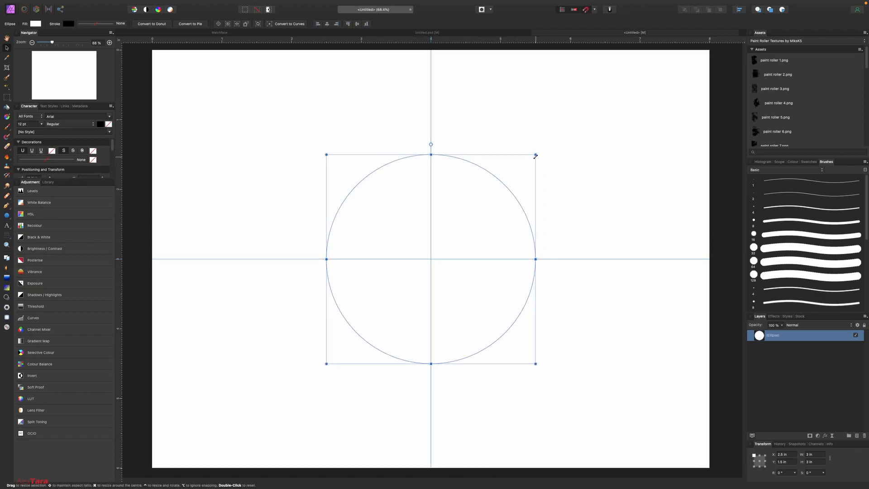
Step: Enlarge the circle to 3.727 in around its centre and fill it mid-grey
{"action": "left_click_drag", "start_coordinate": [537, 155], "coordinate": [560, 129]}
{"action": "left_click", "coordinate": [35, 24]}
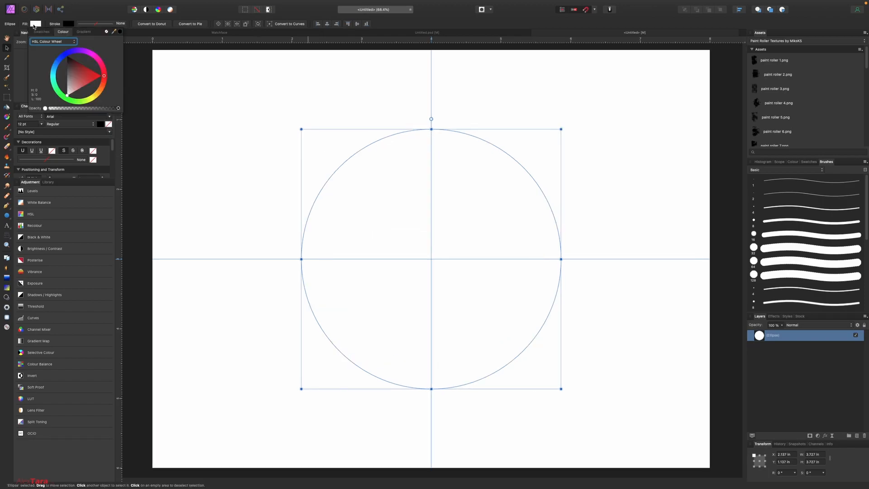
{"action": "left_click_drag", "start_coordinate": [67, 60], "coordinate": [56, 77]}
{"action": "left_click", "coordinate": [510, 99]}
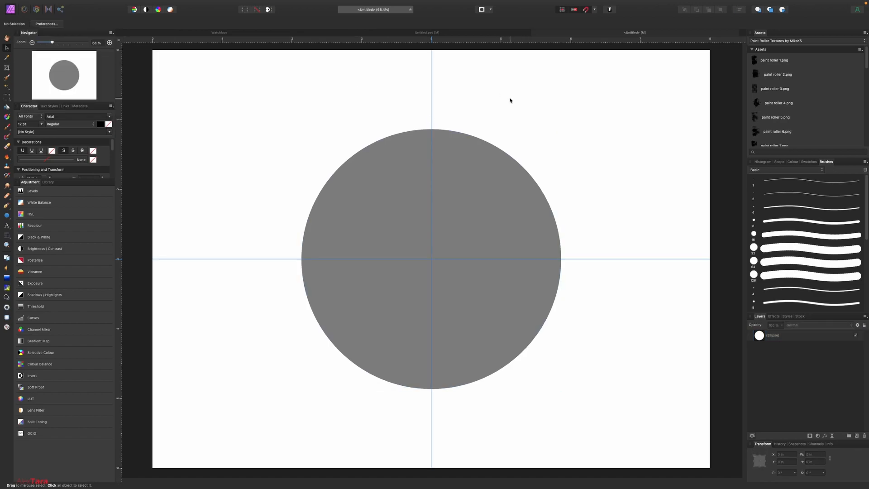
{"action": "left_click", "coordinate": [459, 189]}
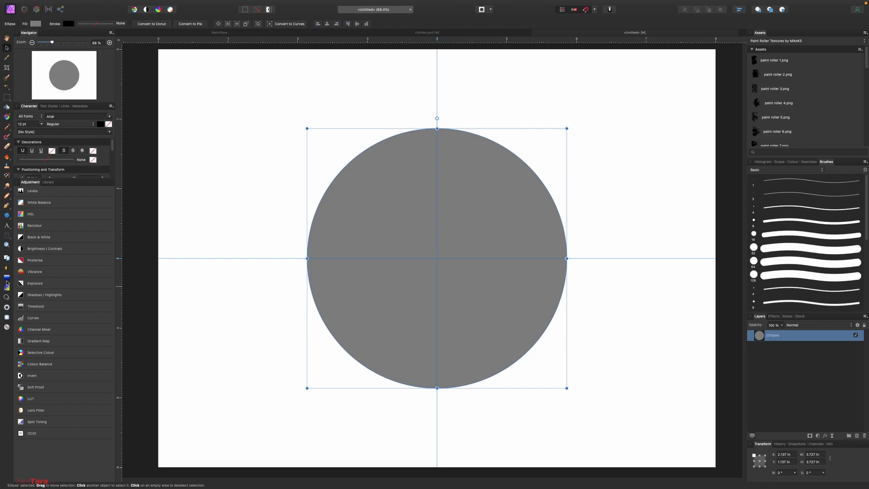
Step: Draw a small near-black diamond and snap it to the top centre of the circle
{"action": "left_click", "coordinate": [7, 215]}
{"action": "left_click", "coordinate": [58, 252]}
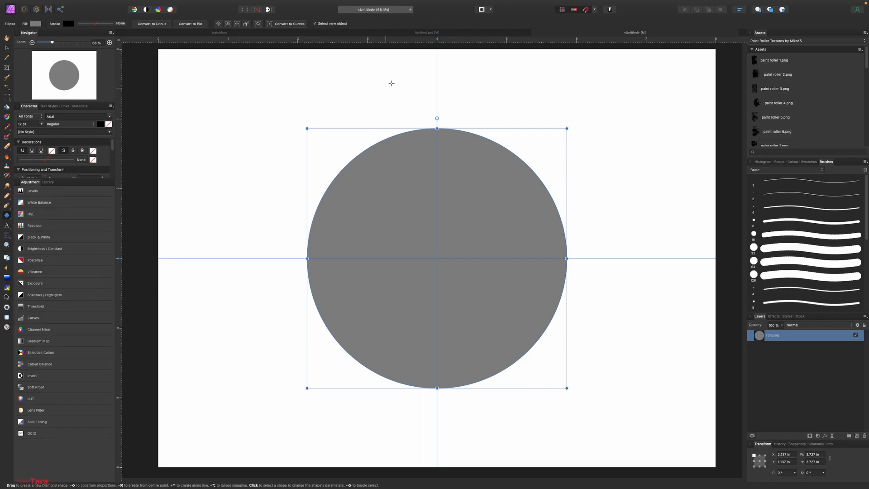
{"action": "left_click_drag", "start_coordinate": [420, 109], "coordinate": [431, 129]}
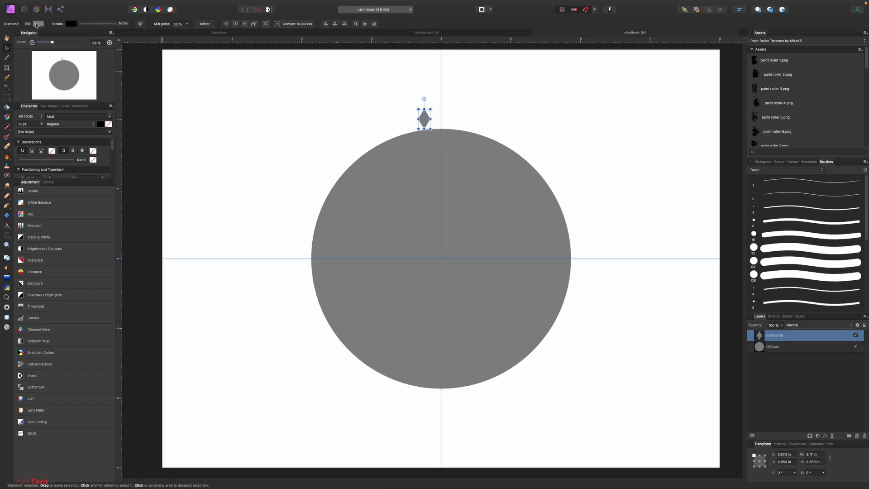
{"action": "left_click", "coordinate": [36, 25]}
{"action": "left_click_drag", "start_coordinate": [81, 75], "coordinate": [69, 60]}
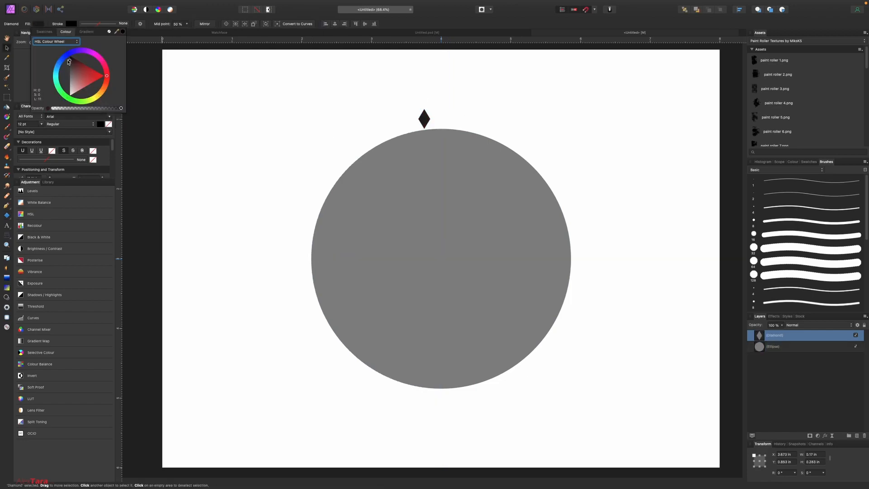
{"action": "left_click_drag", "start_coordinate": [425, 117], "coordinate": [455, 206]}
{"action": "scroll", "coordinate": [441, 127], "scroll_direction": "up", "scroll_amount": 10}
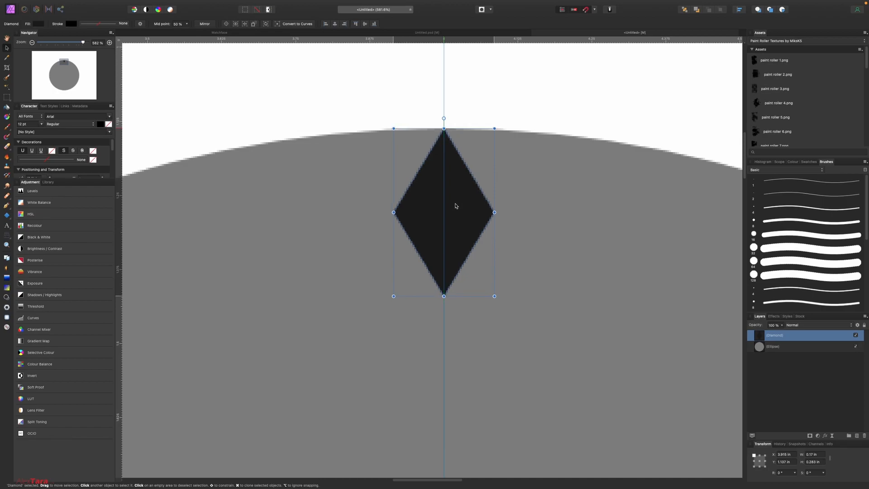
{"action": "scroll", "coordinate": [455, 205], "scroll_direction": "down", "scroll_amount": 8}
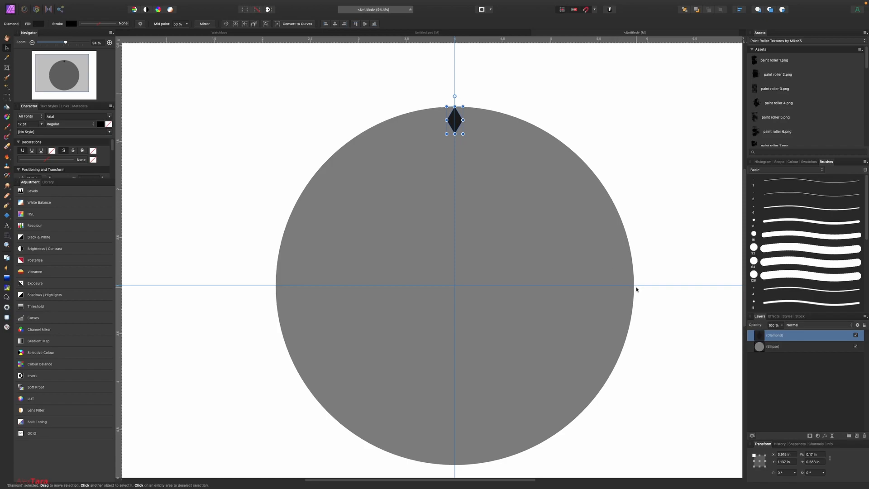
{"action": "scroll", "coordinate": [570, 329], "scroll_direction": "down", "scroll_amount": 1}
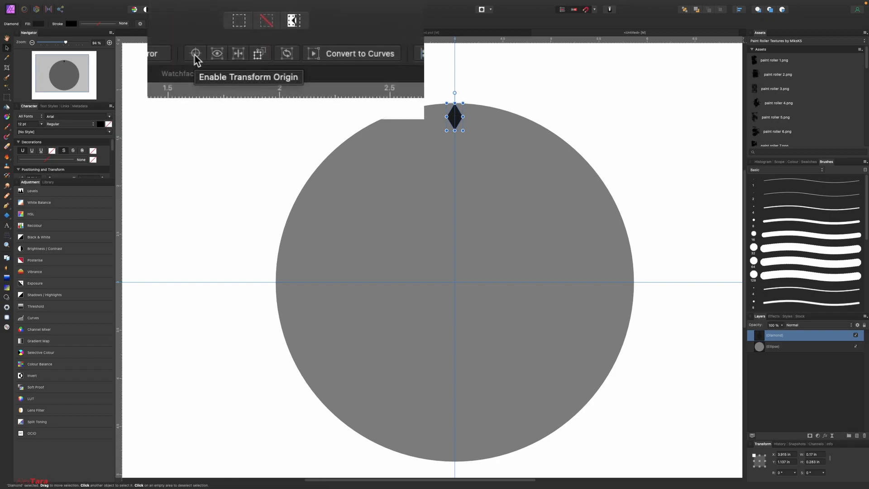
Step: Move the diamond's transform origin to the circle's centre where the guides cross
{"action": "left_click", "coordinate": [226, 24]}
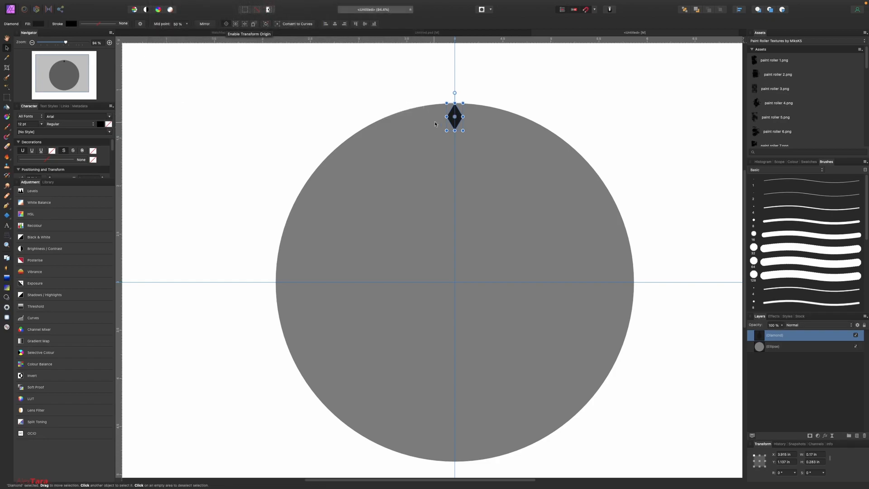
{"action": "scroll", "coordinate": [456, 117], "scroll_direction": "up", "scroll_amount": 8}
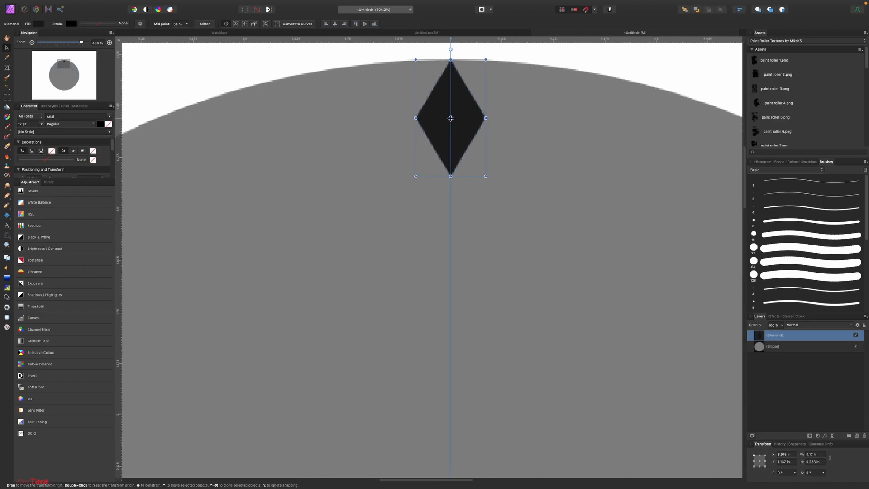
{"action": "scroll", "coordinate": [450, 118], "scroll_direction": "down", "scroll_amount": 8}
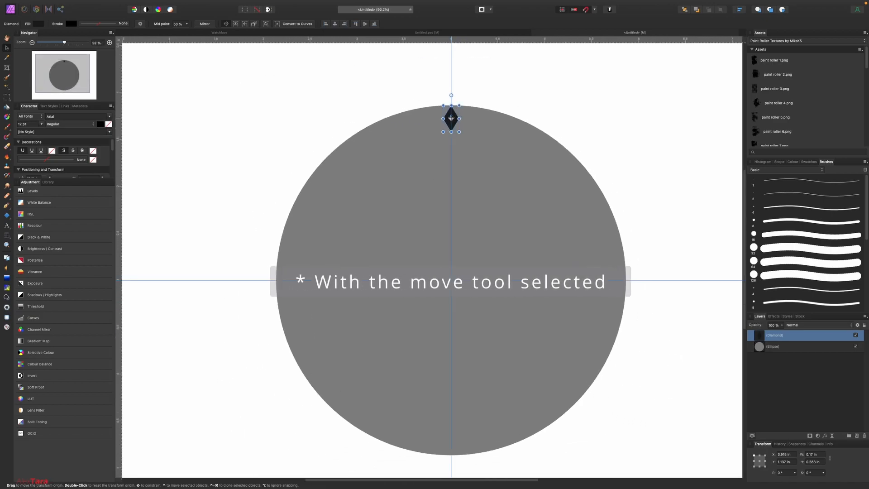
{"action": "left_click_drag", "start_coordinate": [452, 118], "coordinate": [451, 280]}
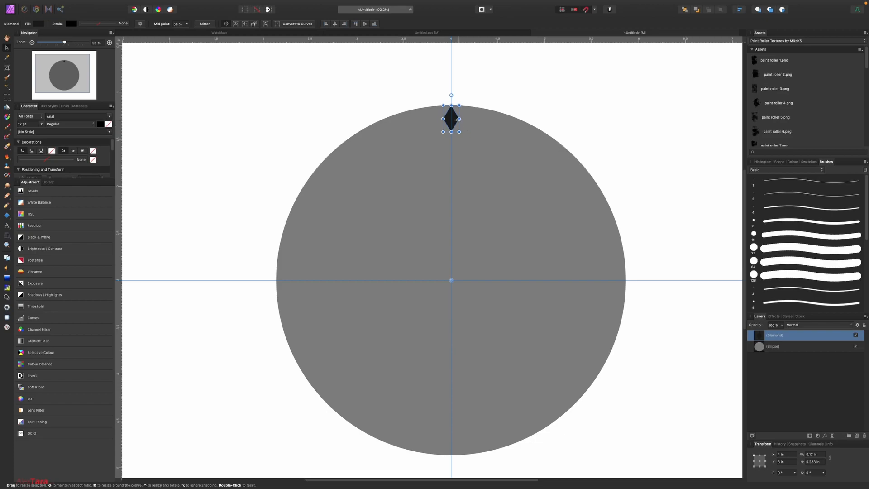
Step: Duplicate the diamond in 90° rotations for left, right and bottom markers, then select all four
{"action": "key", "text": "super+j"}
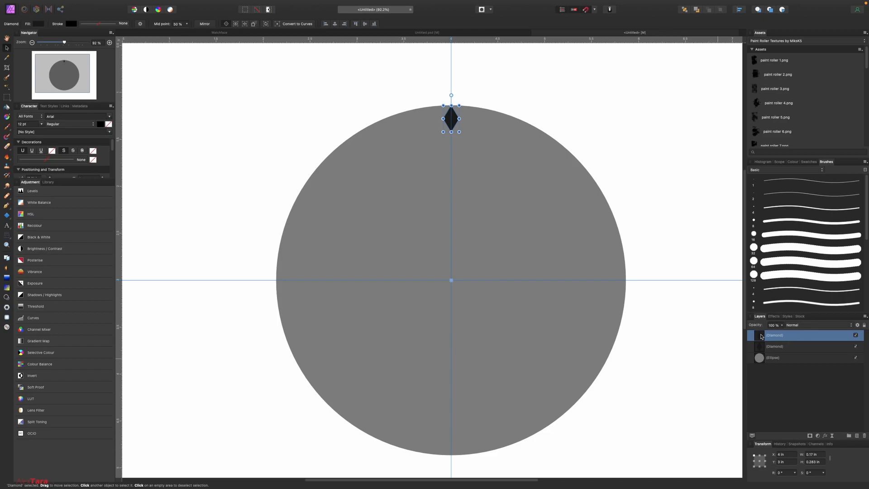
{"action": "type", "text": "90"}
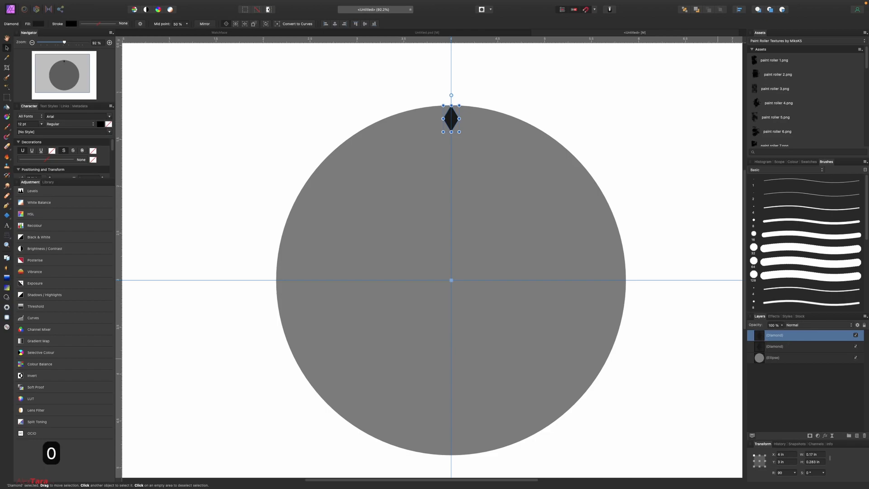
{"action": "key", "text": "Return"}
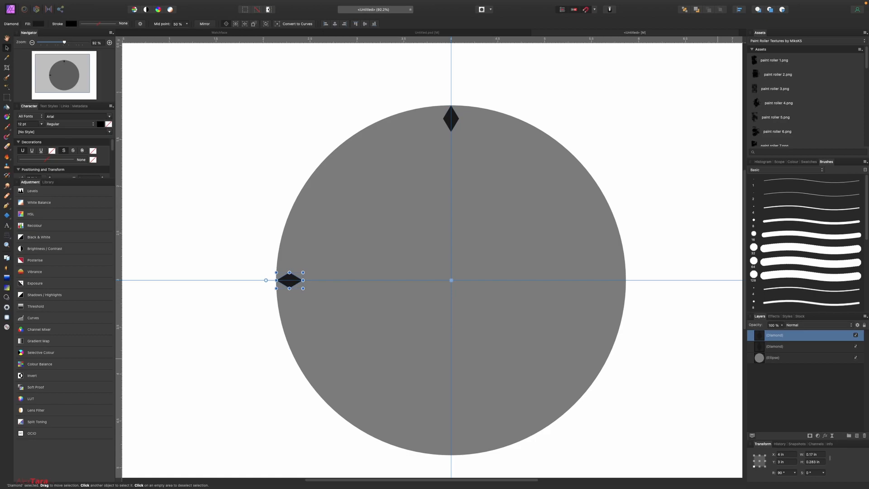
{"action": "key", "text": "super+j"}
{"action": "key", "text": "super+j"}
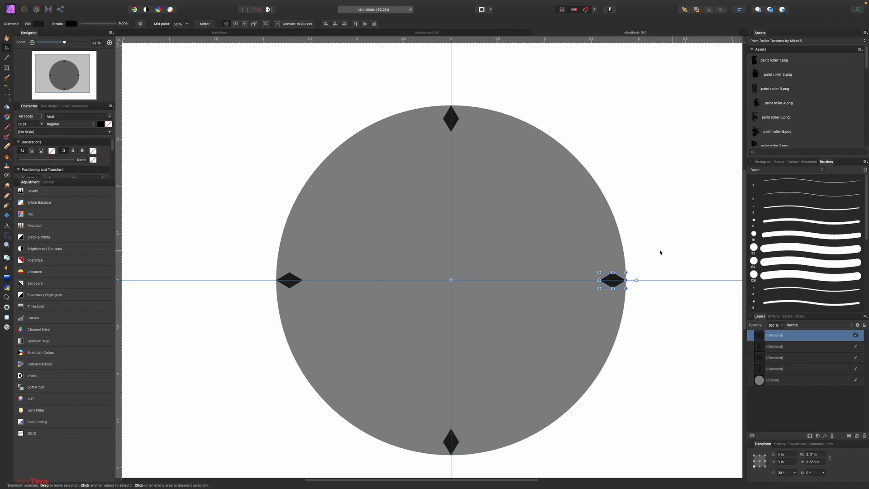
{"action": "key", "text": "u"}
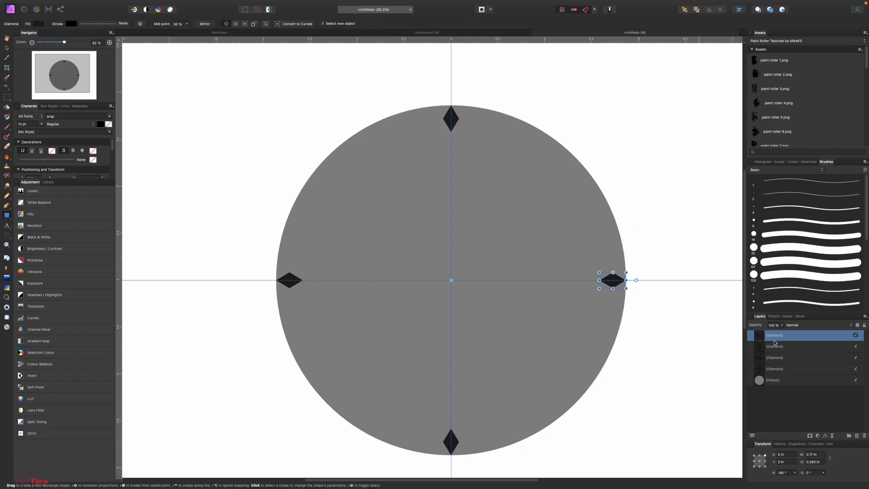
{"action": "left_click", "coordinate": [782, 370], "text": "shift"}
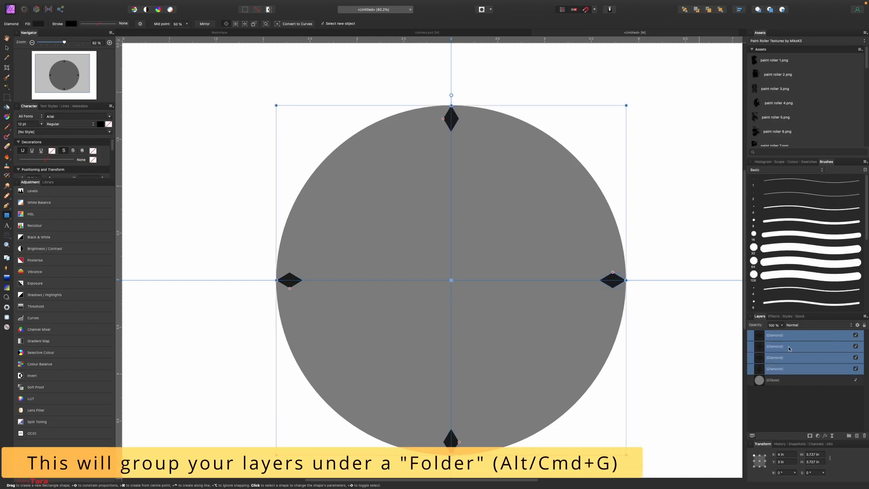
Step: Group the four diamond markers and name the group 'Dimonds'
{"action": "key", "text": "super+g"}
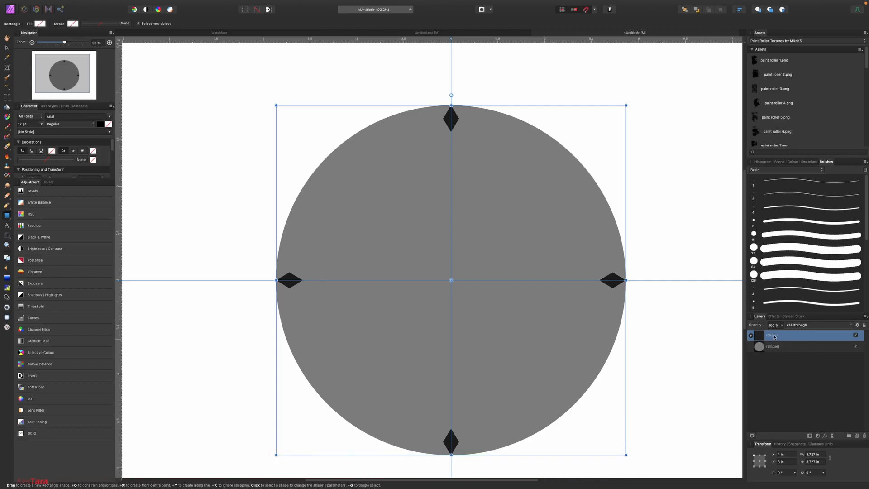
{"action": "double_click", "coordinate": [773, 335]}
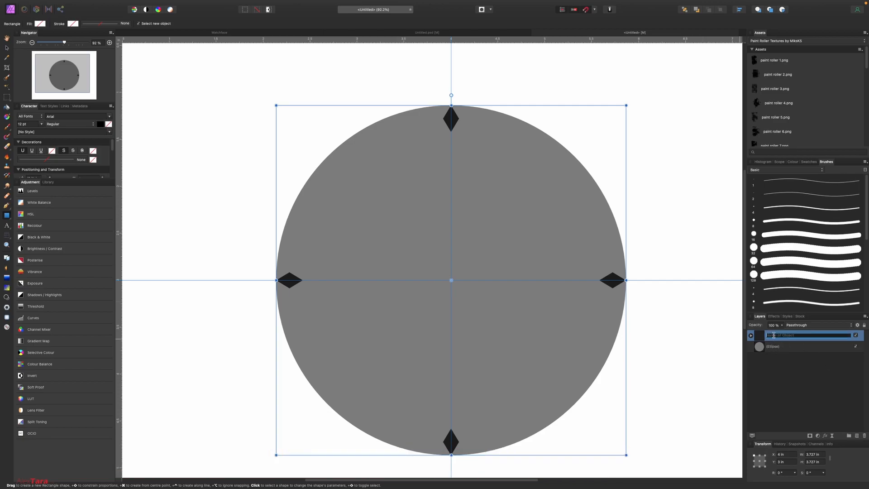
{"action": "type", "text": "Dimonds"}
{"action": "key", "text": "Return"}
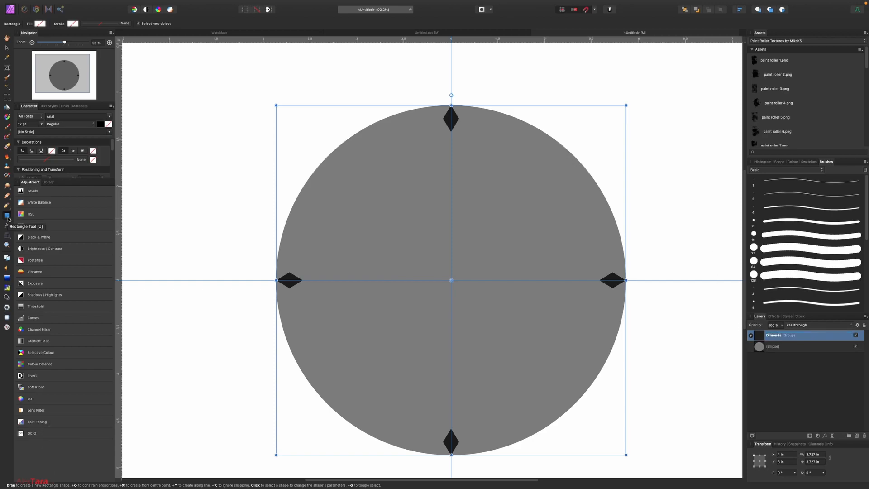
Step: Draw a thin vertical bar and centre it just under the top diamond
{"action": "left_click_drag", "start_coordinate": [446, 147], "coordinate": [451, 119]}
{"action": "left_click", "coordinate": [7, 49]}
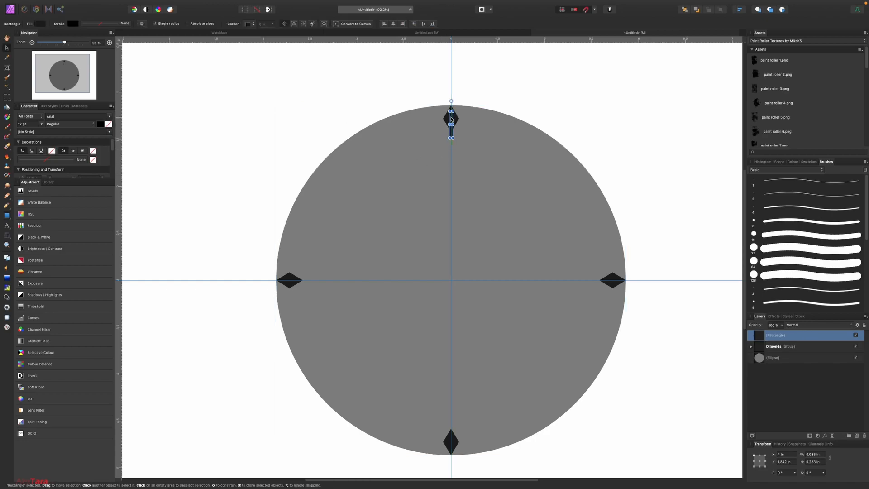
{"action": "scroll", "coordinate": [451, 119], "scroll_direction": "up", "scroll_amount": 5}
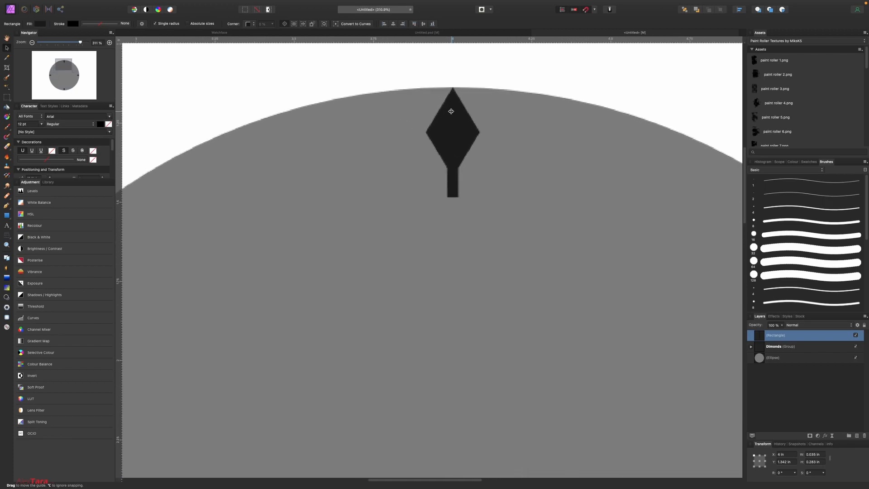
{"action": "scroll", "coordinate": [451, 110], "scroll_direction": "down", "scroll_amount": 5}
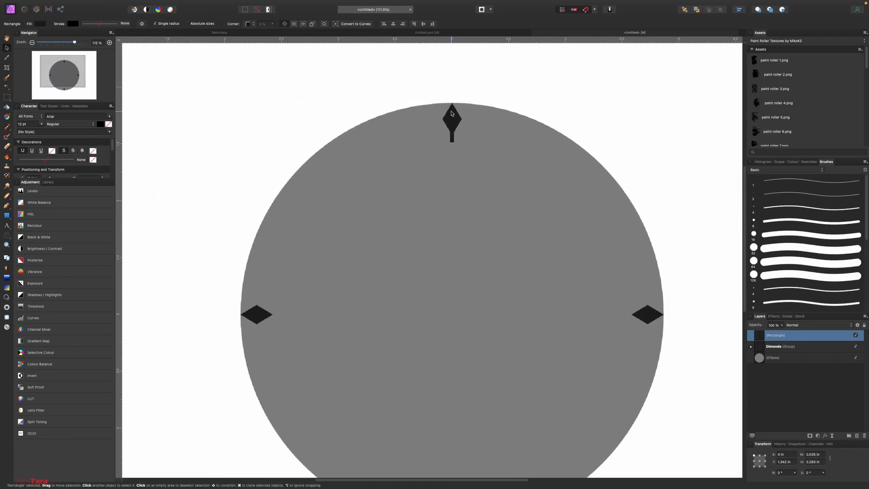
{"action": "scroll", "coordinate": [454, 119], "scroll_direction": "up", "scroll_amount": 7}
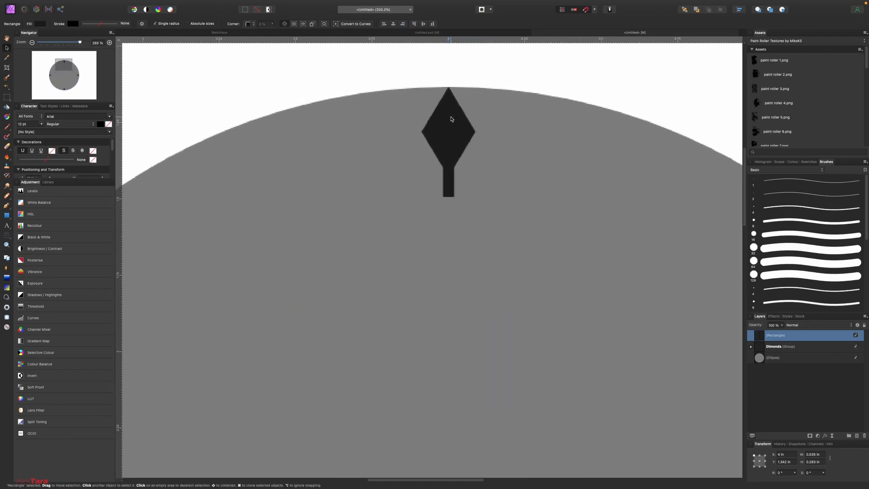
{"action": "mouse_move", "coordinate": [453, 167]}
{"action": "left_mouse_down"}
{"action": "mouse_move", "coordinate": [456, 138]}
{"action": "mouse_move", "coordinate": [476, 141]}
{"action": "mouse_move", "coordinate": [443, 151]}
{"action": "mouse_move", "coordinate": [459, 144]}
{"action": "mouse_move", "coordinate": [452, 151]}
{"action": "left_mouse_up"}
Step: Size the bar to 0.035 × 0.393 in, pivot it on the face centre, and duplicate it
{"action": "left_click_drag", "start_coordinate": [448, 202], "coordinate": [454, 253]}
{"action": "scroll", "coordinate": [473, 178], "scroll_direction": "down", "scroll_amount": 5}
{"action": "left_click_drag", "start_coordinate": [463, 161], "coordinate": [463, 449]}
{"action": "scroll", "coordinate": [466, 181], "scroll_direction": "down", "scroll_amount": 1}
{"action": "scroll", "coordinate": [465, 180], "scroll_direction": "down", "scroll_amount": 3}
{"action": "scroll", "coordinate": [463, 175], "scroll_direction": "up", "scroll_amount": 4}
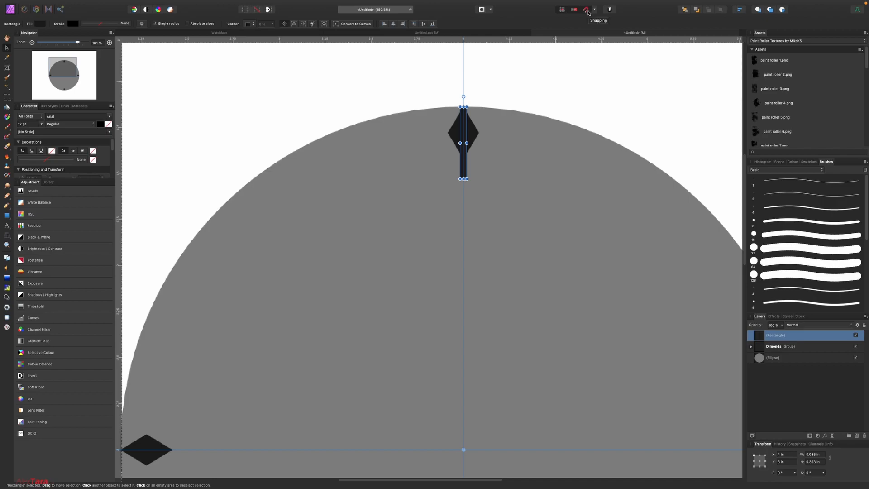
{"action": "key", "text": "super+j"}
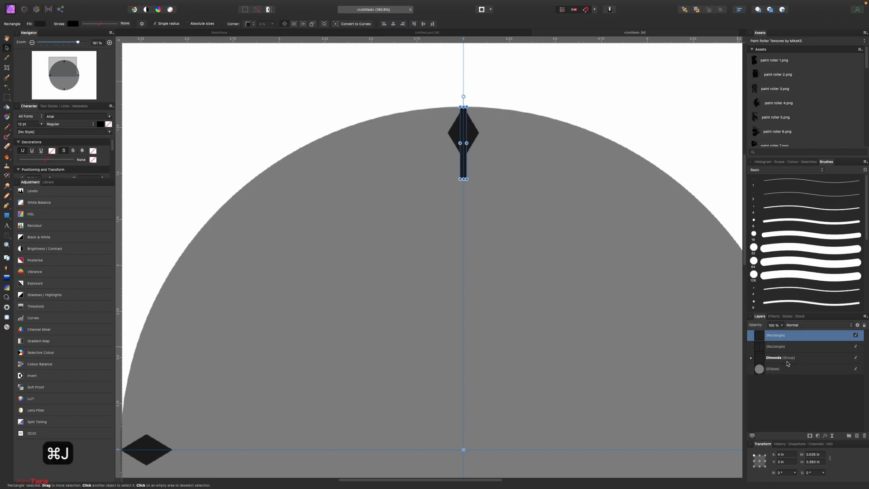
{"action": "left_click_drag", "start_coordinate": [785, 472], "coordinate": [753, 476]}
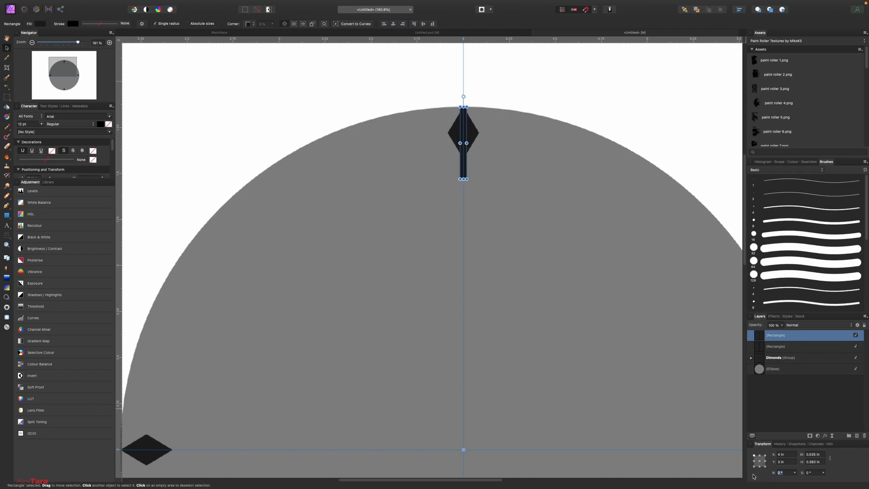
Step: Rotate the copy 30° and repeat duplicate-and-rotate to ring the face with twelve ticks
{"action": "type", "text": "30"}
{"action": "key", "text": "Return"}
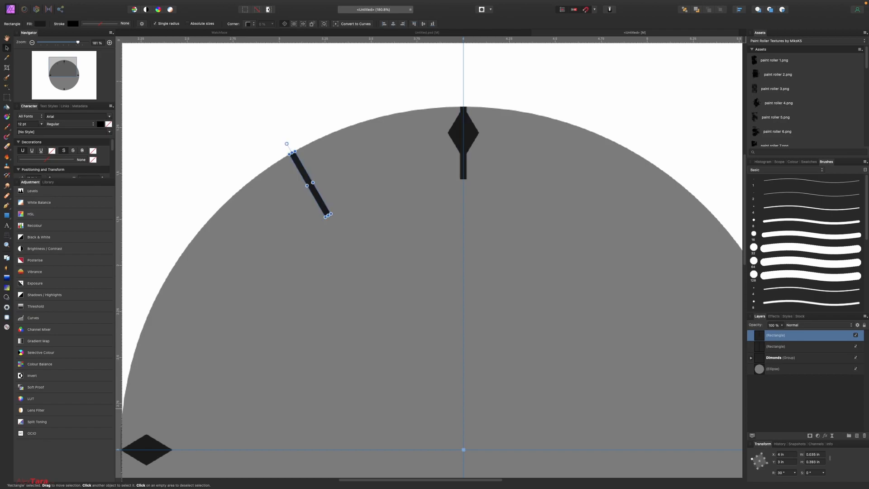
{"action": "key", "text": "super+j"}
{"action": "key", "text": "super+j"}
{"action": "key", "text": "super+j"}
{"action": "key", "text": "super+j"}
{"action": "key", "text": "super+j"}
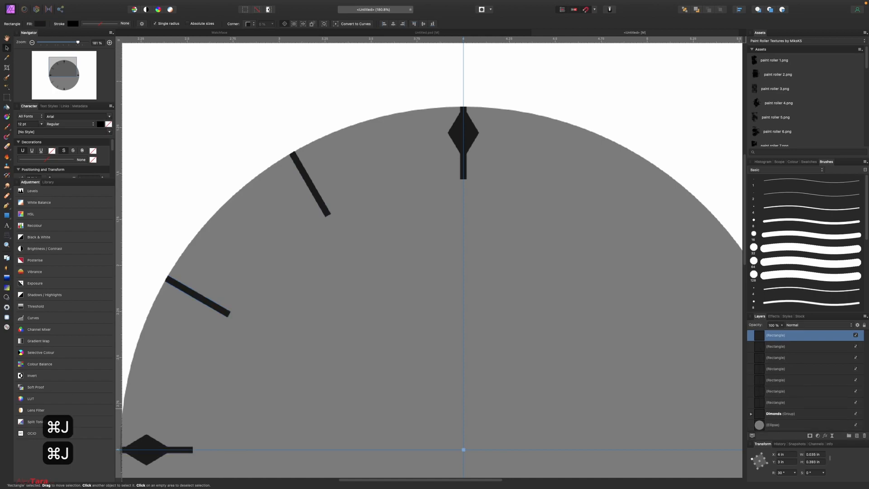
{"action": "key", "text": "super+j"}
{"action": "key", "text": "super+j"}
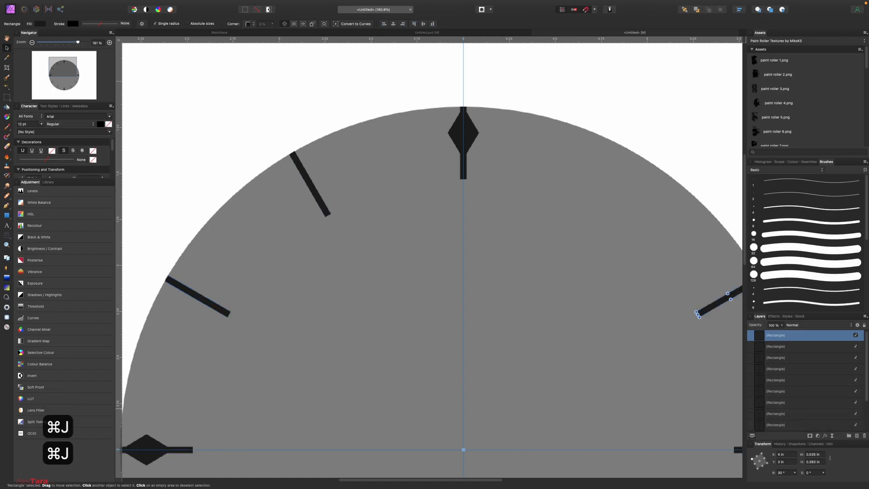
{"action": "key", "text": "super+j"}
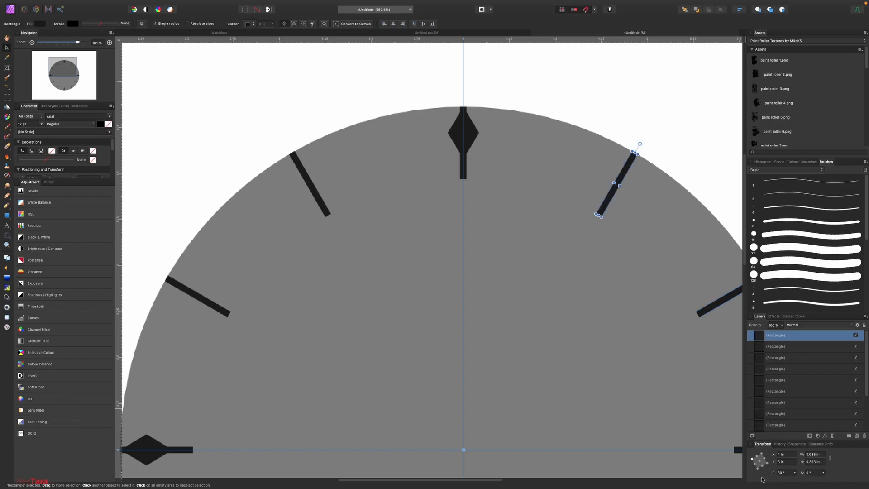
{"action": "scroll", "coordinate": [540, 311], "scroll_direction": "down", "scroll_amount": 5}
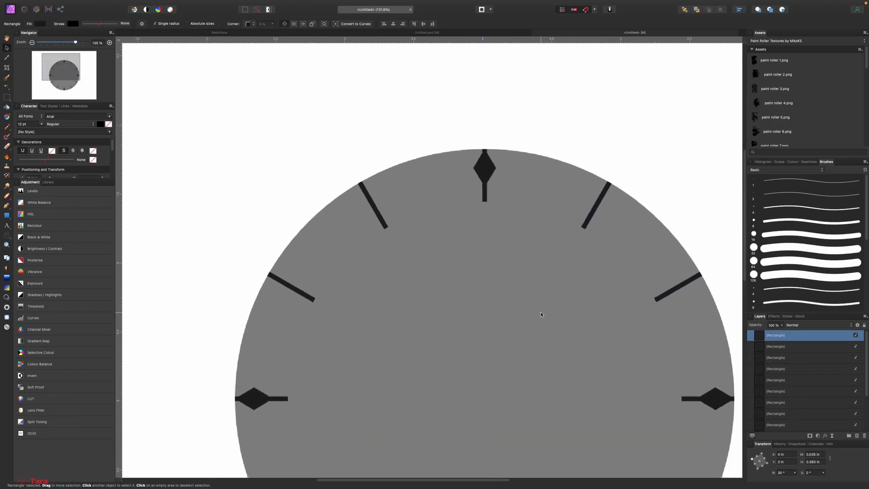
{"action": "scroll", "coordinate": [540, 312], "scroll_direction": "down", "scroll_amount": 5}
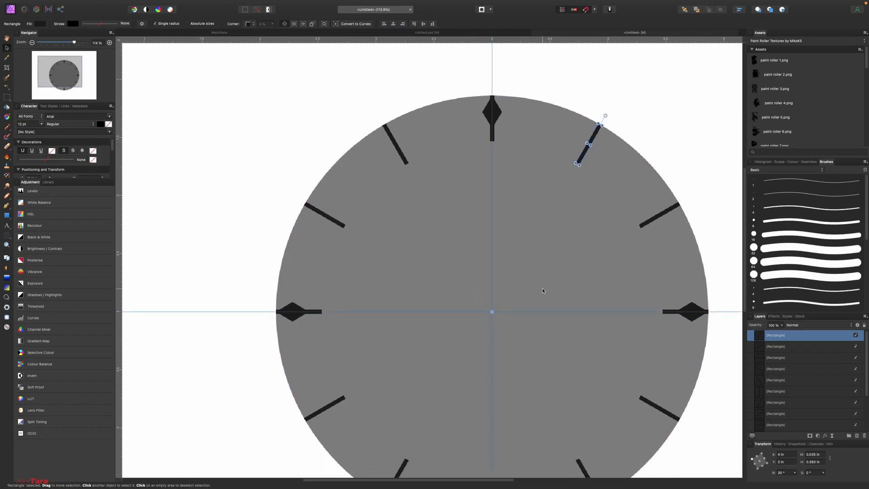
{"action": "scroll", "coordinate": [505, 153], "scroll_direction": "up", "scroll_amount": 1}
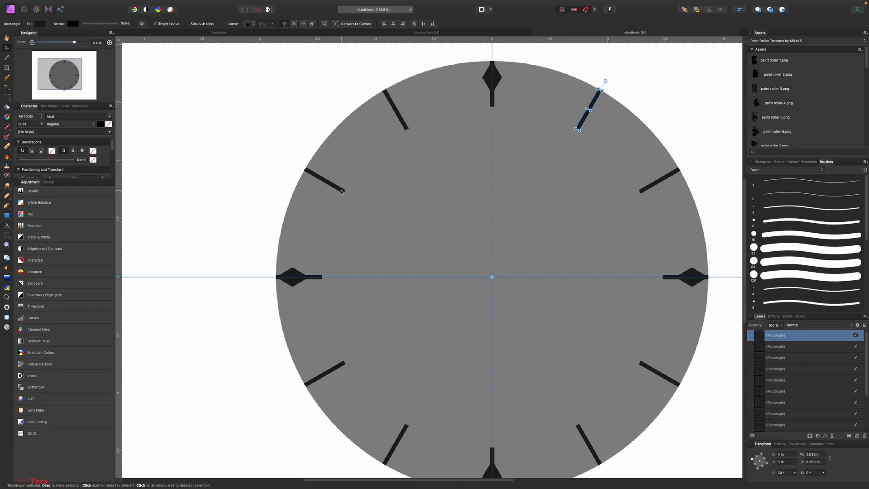
Step: Delete the ticks at 12, 9, 3 and 6 o'clock that overlap the diamonds
{"action": "left_click", "coordinate": [494, 105]}
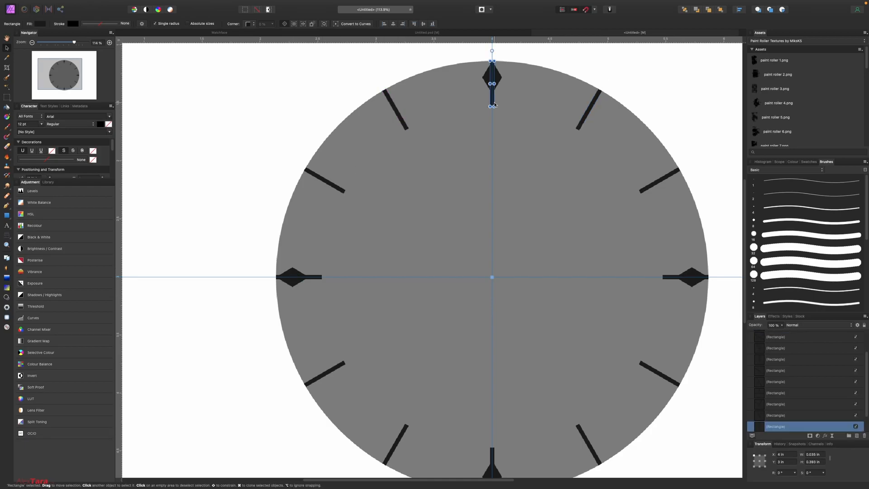
{"action": "key", "text": "BackSpace"}
{"action": "left_click", "coordinate": [319, 277]}
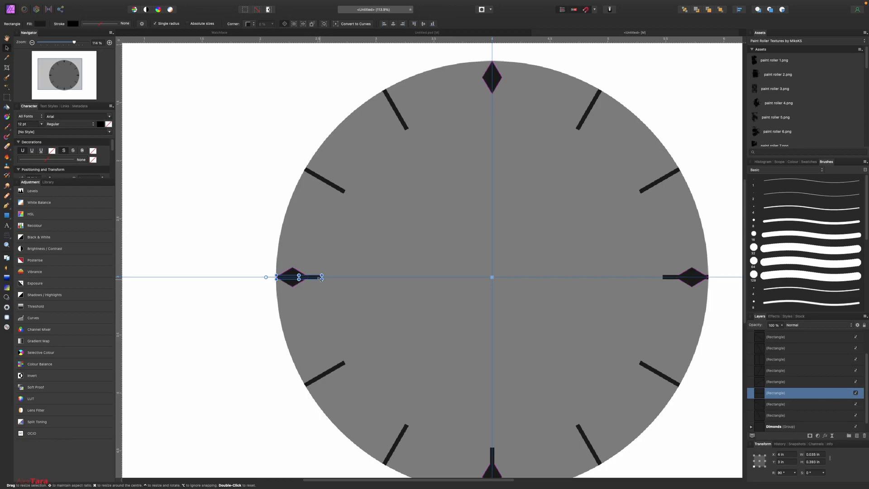
{"action": "key", "text": "BackSpace"}
{"action": "left_click", "coordinate": [681, 277]}
{"action": "key", "text": "BackSpace"}
{"action": "left_click", "coordinate": [678, 385]}
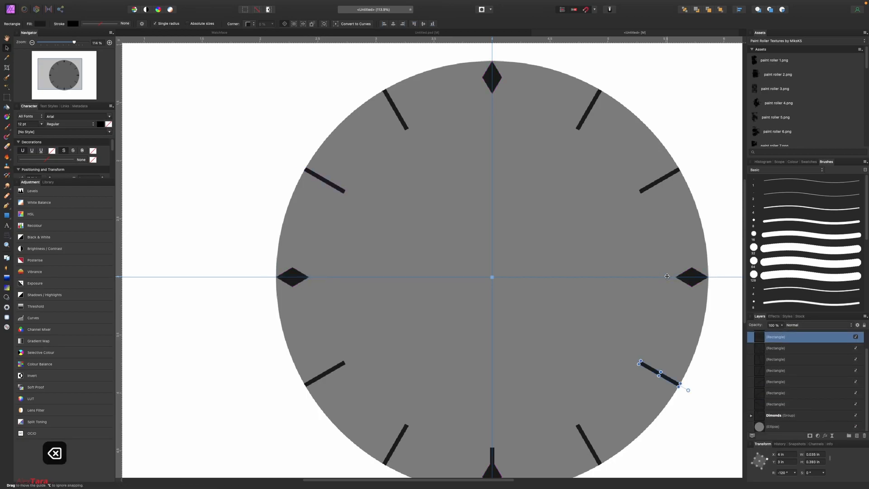
{"action": "left_click", "coordinate": [493, 453]}
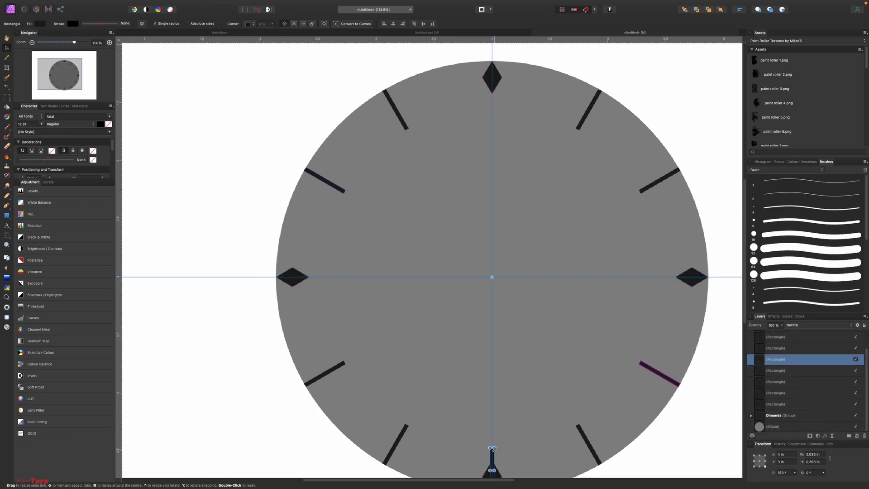
{"action": "key", "text": "BackSpace"}
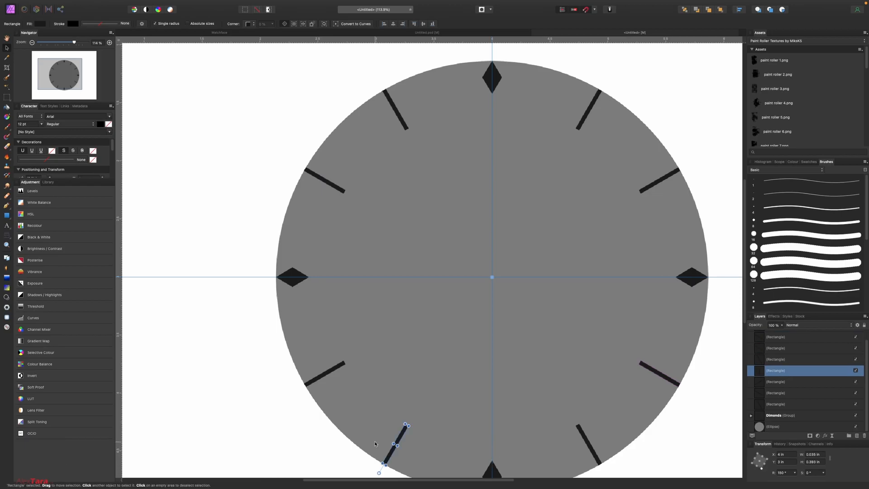
Step: Select the eight remaining tick bars, group them, and name the group 'Hours'
{"action": "scroll", "coordinate": [388, 443], "scroll_direction": "right", "scroll_amount": 3}
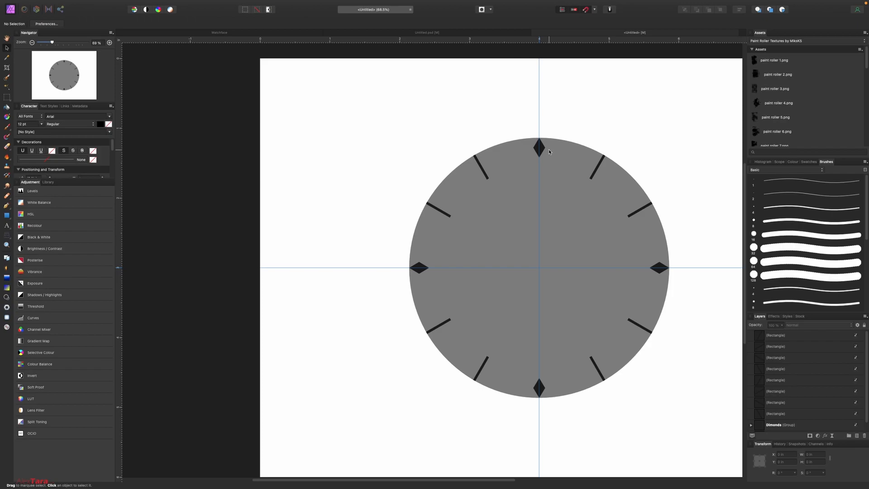
{"action": "scroll", "coordinate": [539, 148], "scroll_direction": "up", "scroll_amount": 5}
{"action": "scroll", "coordinate": [539, 148], "scroll_direction": "up", "scroll_amount": 1}
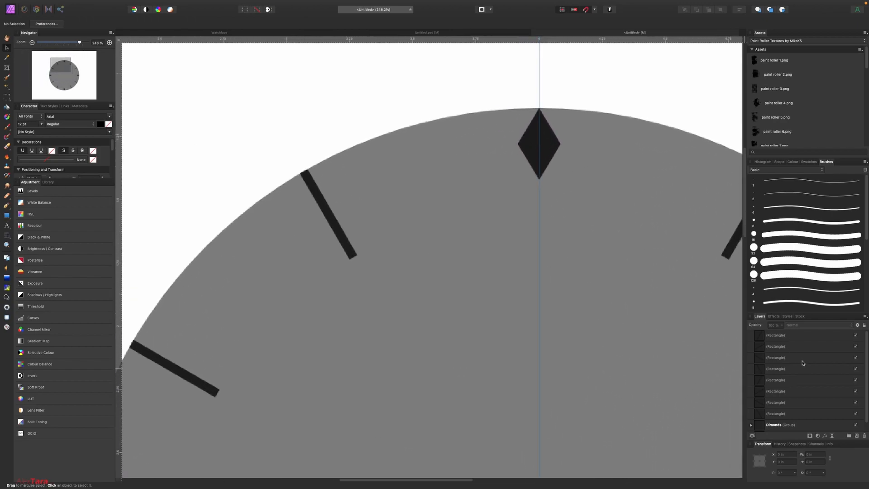
{"action": "left_click", "coordinate": [786, 336]}
{"action": "scroll", "coordinate": [789, 349], "scroll_direction": "down", "scroll_amount": 2}
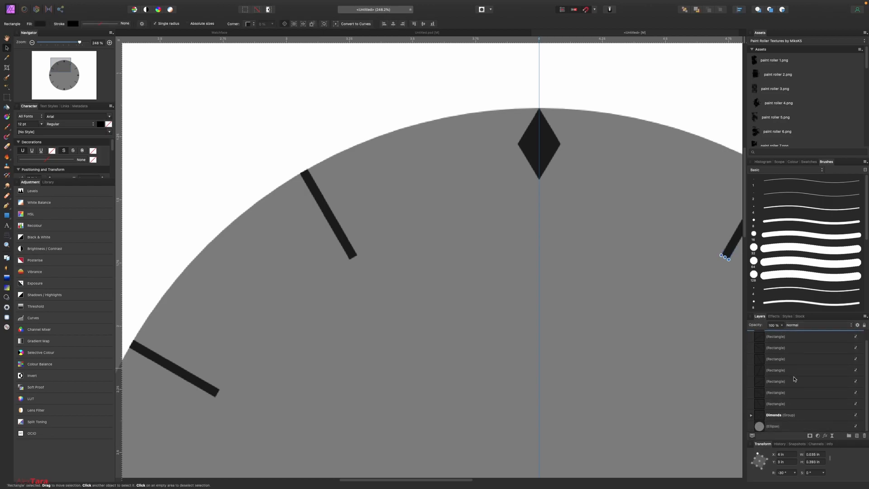
{"action": "left_click", "coordinate": [786, 404], "text": "shift"}
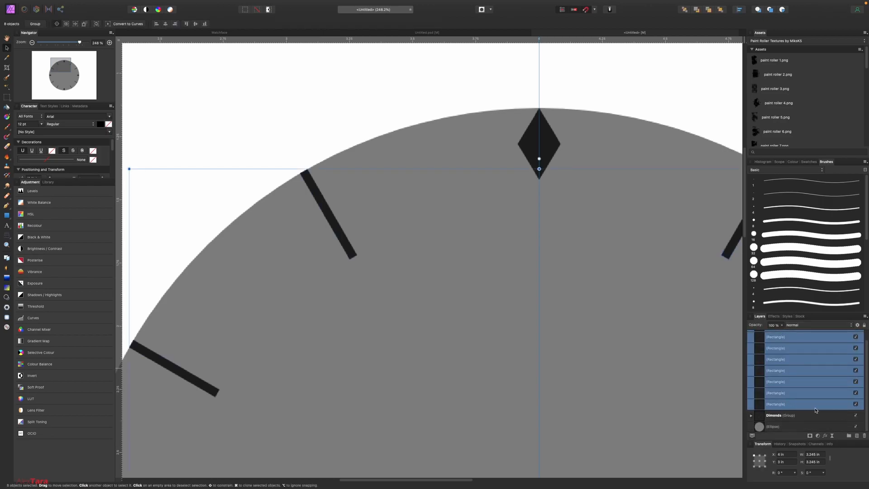
{"action": "key", "text": "super+g"}
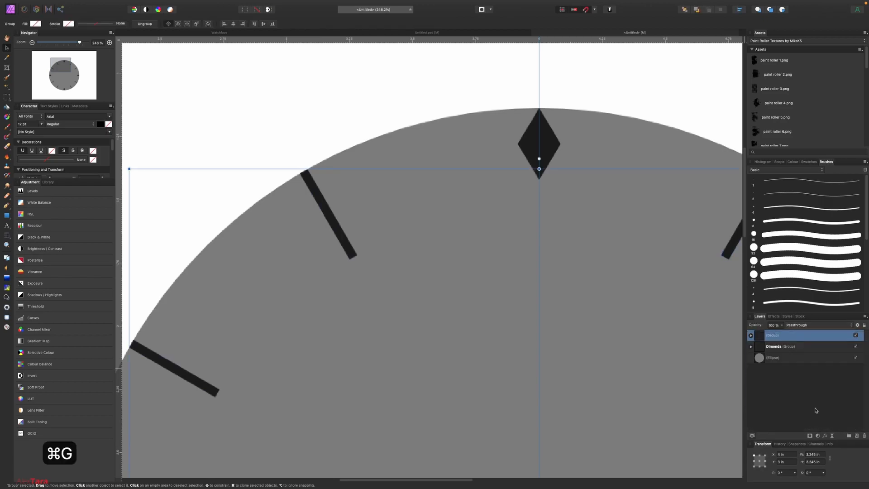
{"action": "double_click", "coordinate": [779, 337]}
{"action": "type", "text": "Hours"}
{"action": "key", "text": "Return"}
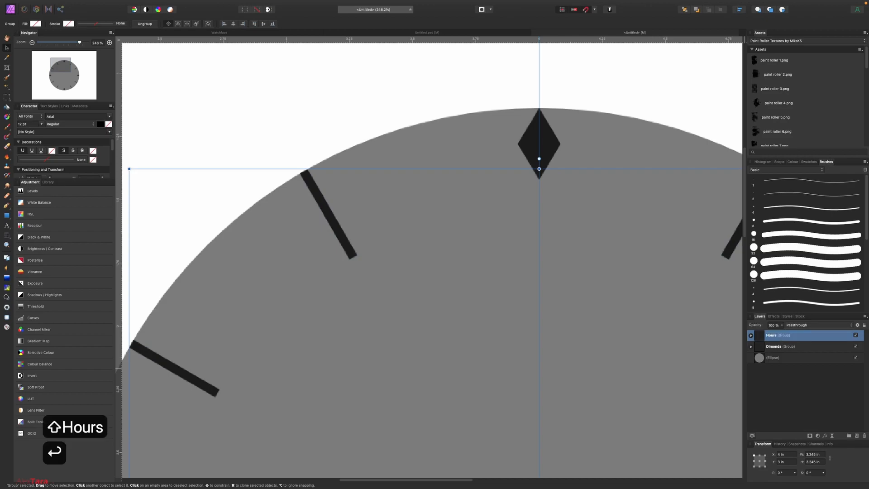
{"action": "left_click", "coordinate": [10, 218]}
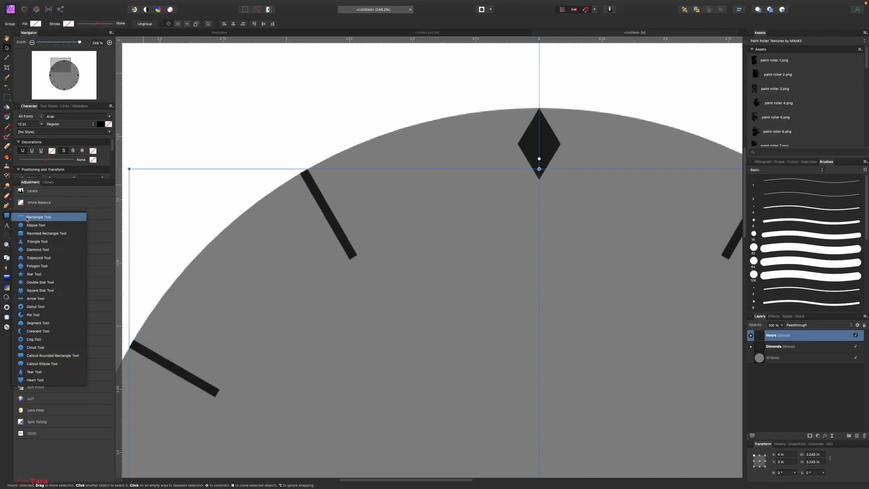
Step: Draw a thin tick rectangle at the top diamond and move its rotation origin to the dial centre
{"action": "left_click", "coordinate": [27, 218]}
{"action": "left_click_drag", "start_coordinate": [533, 202], "coordinate": [527, 248]}
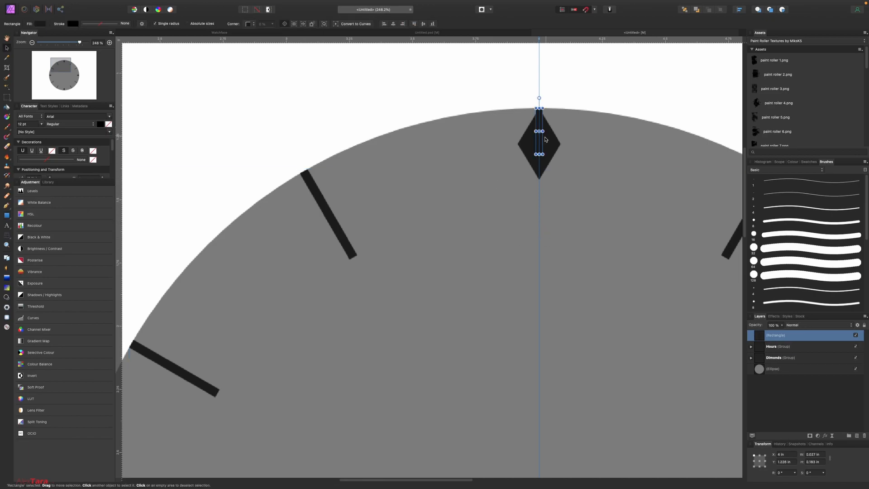
{"action": "scroll", "coordinate": [545, 139], "scroll_direction": "down", "scroll_amount": 3}
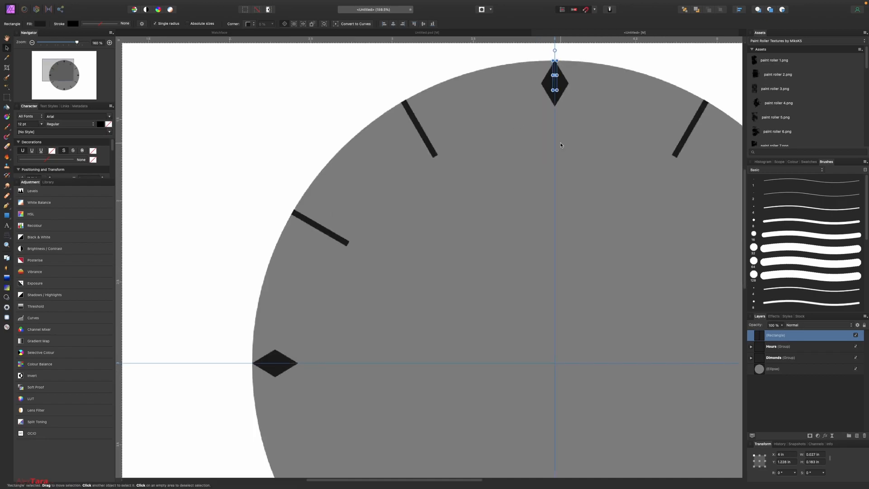
{"action": "left_click_drag", "start_coordinate": [554, 74], "coordinate": [555, 363]}
Step: Duplicate the tick rotated 3°, then repeat the duplicate to ring the dial rim
{"action": "key", "text": "super+j"}
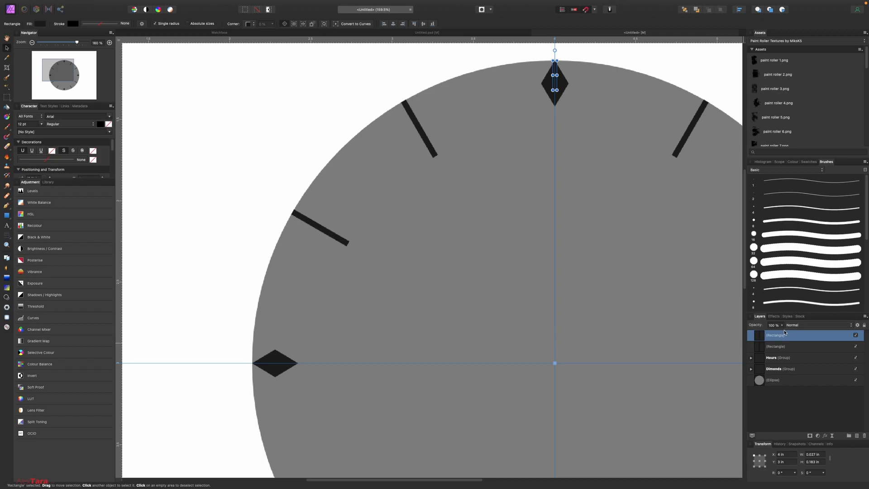
{"action": "left_click", "coordinate": [785, 472]}
{"action": "type", "text": "3"}
{"action": "key", "text": "Return"}
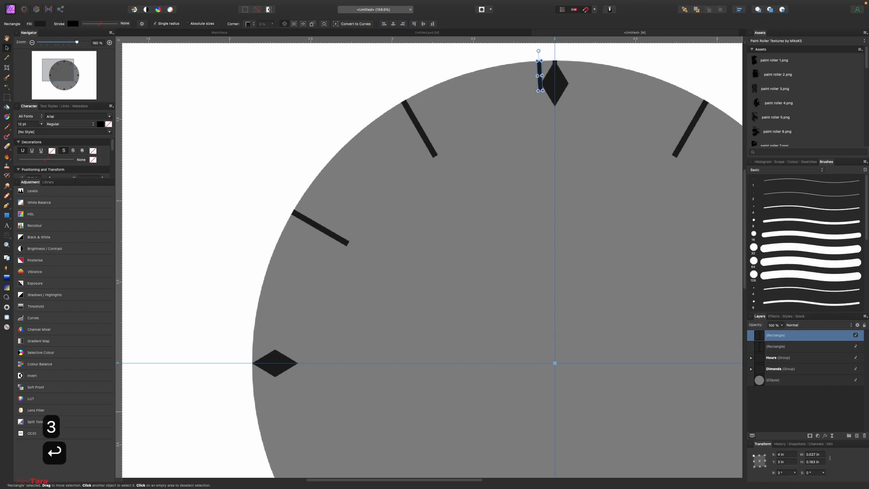
{"action": "key", "text": "super+j"}
{"action": "key", "text": "super+j"}
{"action": "key", "text": "super+j"}
{"action": "key", "text": "super+j"}
{"action": "key", "text": "super+j"}
{"action": "key", "text": "super+j"}
{"action": "key", "text": "super+j"}
{"action": "key", "text": "super+j"}
{"action": "key", "text": "super+j"}
{"action": "key", "text": "super+j"}
{"action": "key", "text": "super+j"}
{"action": "key", "text": "super+j"}
{"action": "key", "text": "super+j"}
{"action": "key", "text": "super+j"}
{"action": "key", "text": "super+j"}
{"action": "key", "text": "super+j"}
{"action": "key", "text": "super+j"}
{"action": "key", "text": "super+j"}
{"action": "key", "text": "super+j"}
{"action": "key", "text": "super+j"}
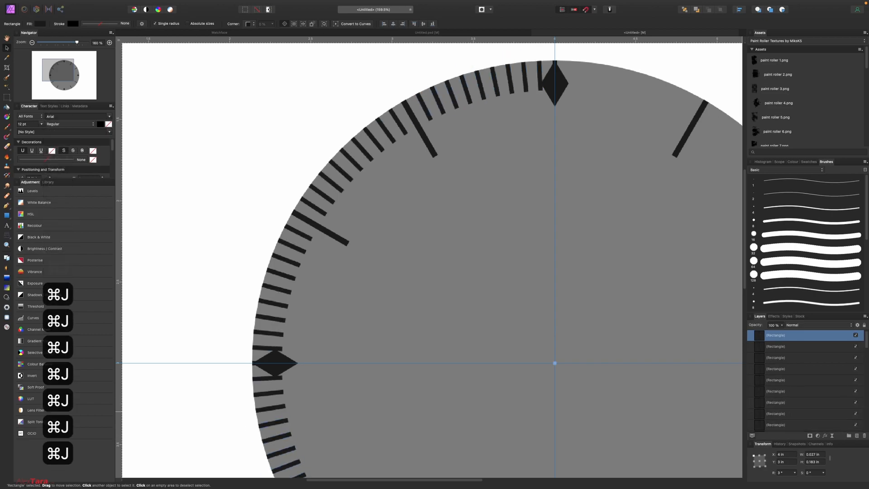
{"action": "key", "text": "super+j"}
{"action": "key", "text": "super+j"}
{"action": "key", "text": "super+j"}
{"action": "key", "text": "super+j"}
{"action": "key", "text": "super+j"}
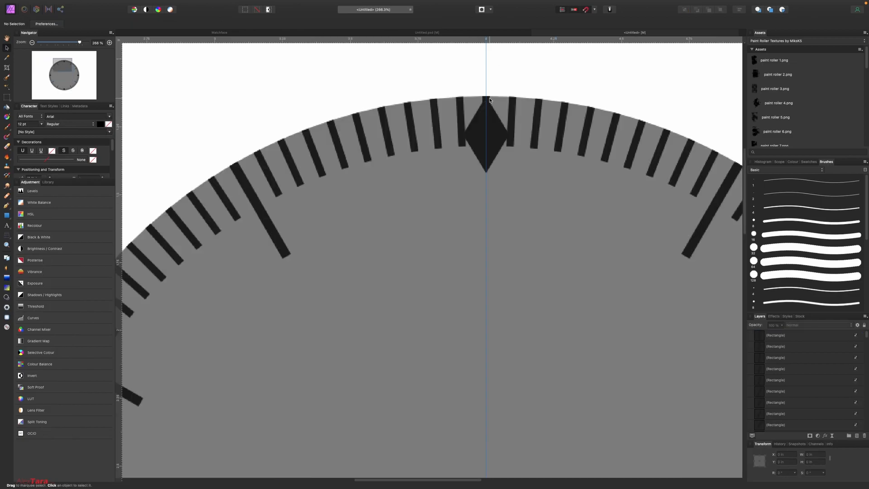
Step: Delete the thin ticks overlapping the top diamond and the upper hour ticks
{"action": "left_click", "coordinate": [489, 100]}
{"action": "key", "text": "BackSpace"}
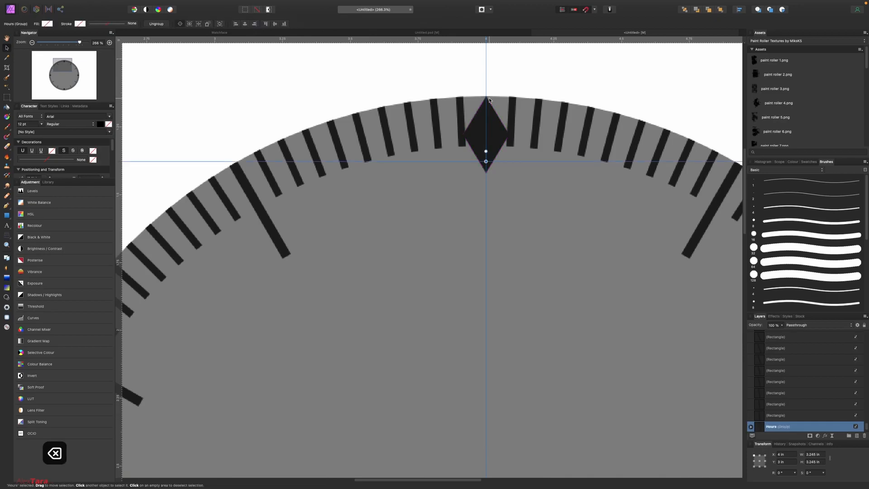
{"action": "left_click", "coordinate": [240, 176]}
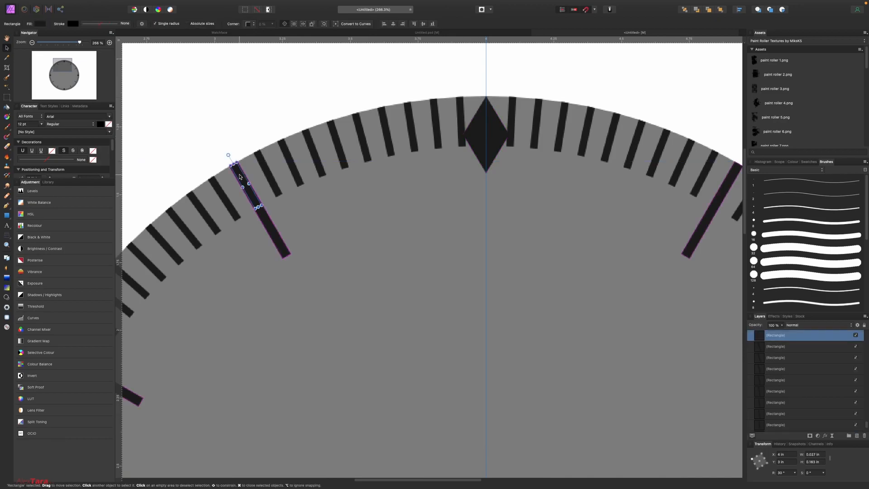
{"action": "key", "text": "BackSpace"}
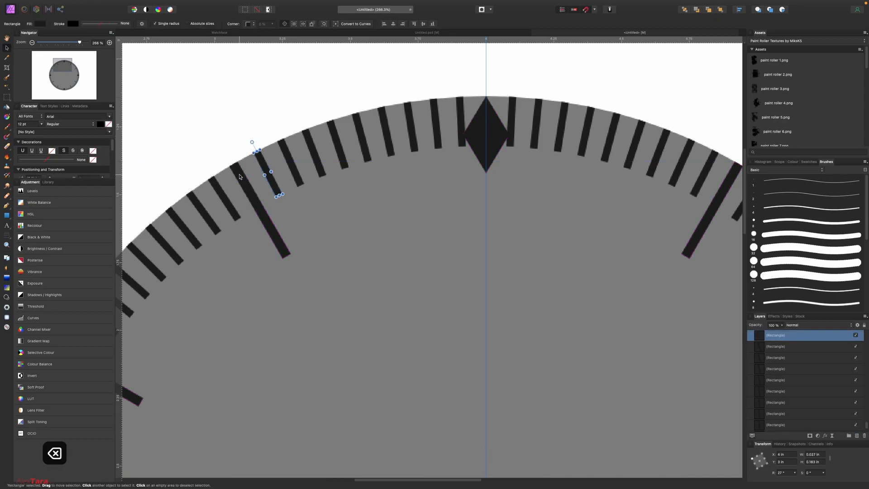
{"action": "scroll", "coordinate": [631, 179], "scroll_direction": "right", "scroll_amount": 5}
{"action": "left_click", "coordinate": [633, 175]}
{"action": "key", "text": "BackSpace"}
{"action": "scroll", "coordinate": [611, 201], "scroll_direction": "down", "scroll_amount": 8}
{"action": "scroll", "coordinate": [611, 201], "scroll_direction": "right", "scroll_amount": 12}
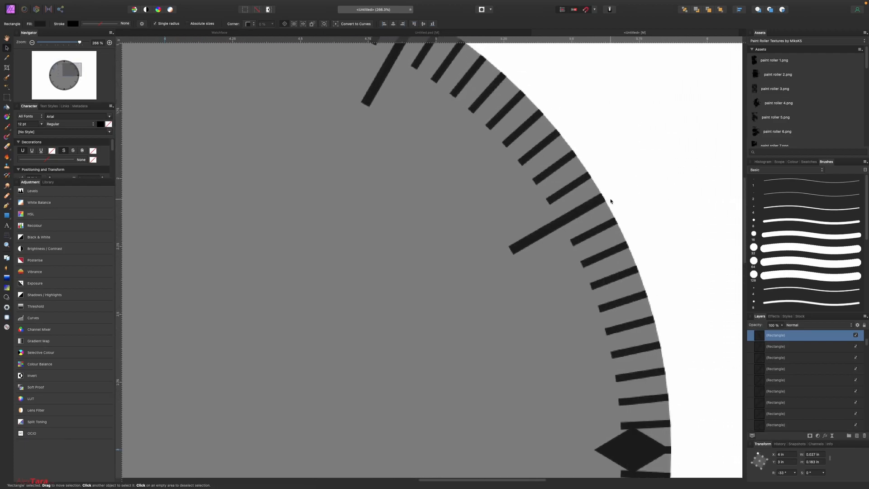
{"action": "left_click", "coordinate": [586, 205]}
{"action": "key", "text": "BackSpace"}
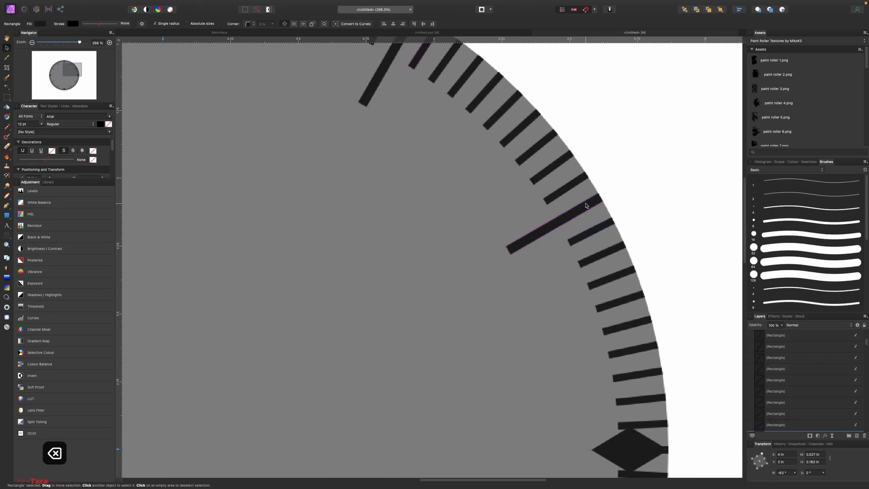
Step: Delete the thin ticks overlapping the 3 o'clock diamond, the lower hour ticks and the bottom diamond
{"action": "scroll", "coordinate": [586, 205], "scroll_direction": "down", "scroll_amount": 5}
{"action": "key", "text": "BackSpace"}
{"action": "scroll", "coordinate": [666, 295], "scroll_direction": "down", "scroll_amount": 3}
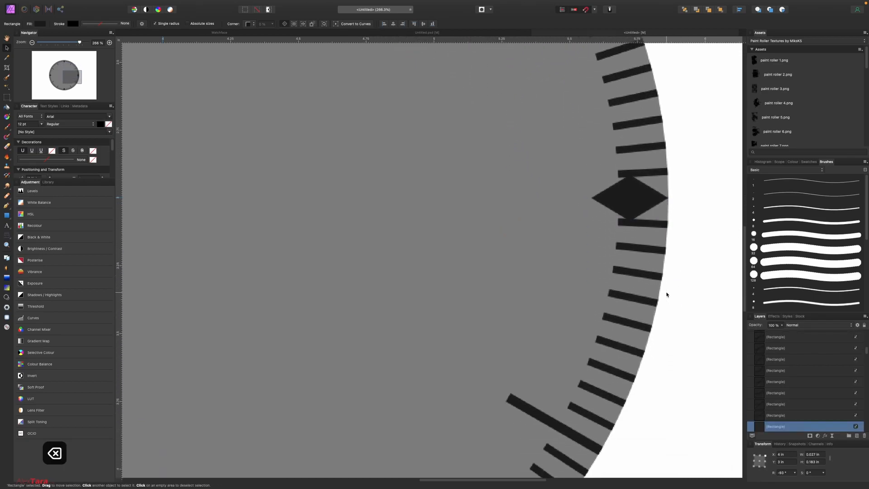
{"action": "scroll", "coordinate": [666, 294], "scroll_direction": "down", "scroll_amount": 10}
{"action": "key", "text": "BackSpace"}
{"action": "scroll", "coordinate": [634, 285], "scroll_direction": "left", "scroll_amount": 6}
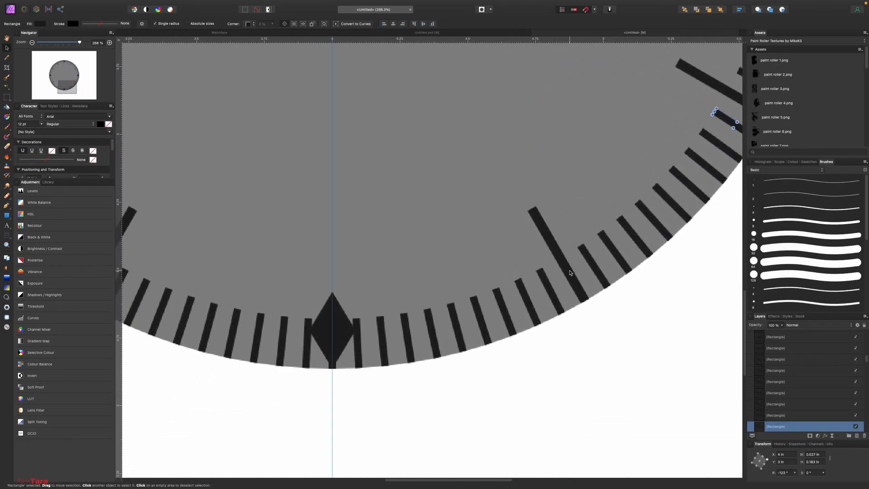
{"action": "key", "text": "BackSpace"}
{"action": "scroll", "coordinate": [571, 272], "scroll_direction": "down", "scroll_amount": 2}
{"action": "scroll", "coordinate": [570, 272], "scroll_direction": "left", "scroll_amount": 10}
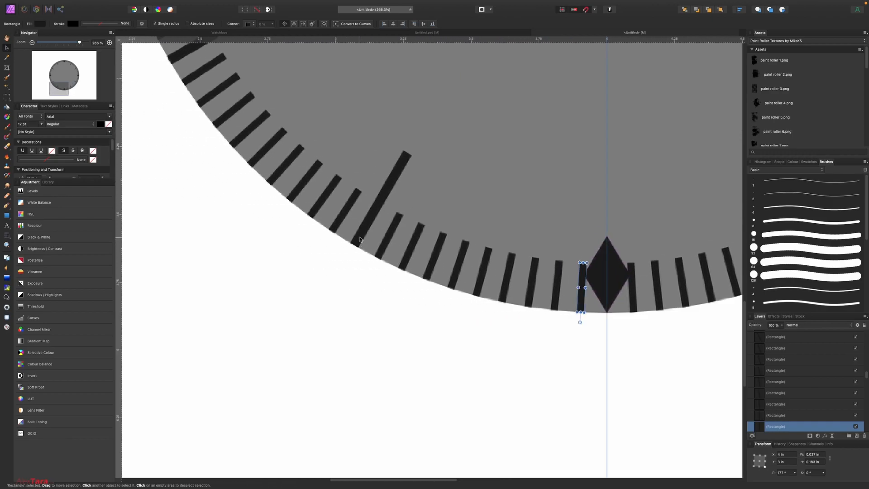
{"action": "key", "text": "BackSpace"}
{"action": "scroll", "coordinate": [297, 126], "scroll_direction": "up", "scroll_amount": 12}
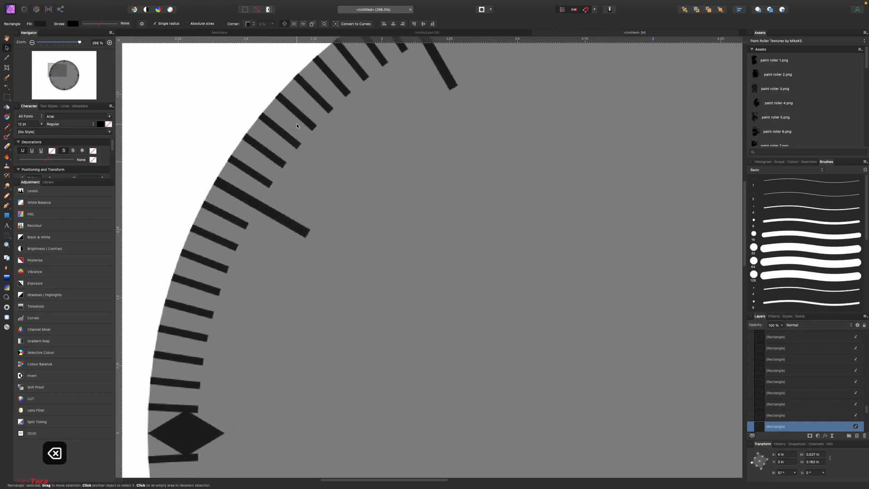
{"action": "scroll", "coordinate": [297, 126], "scroll_direction": "up", "scroll_amount": 3}
{"action": "scroll", "coordinate": [297, 126], "scroll_direction": "right", "scroll_amount": 3}
Step: Check that a long tick belongs to the Hours group, then fit the whole dial in view, deselected
{"action": "left_click", "coordinate": [362, 64]}
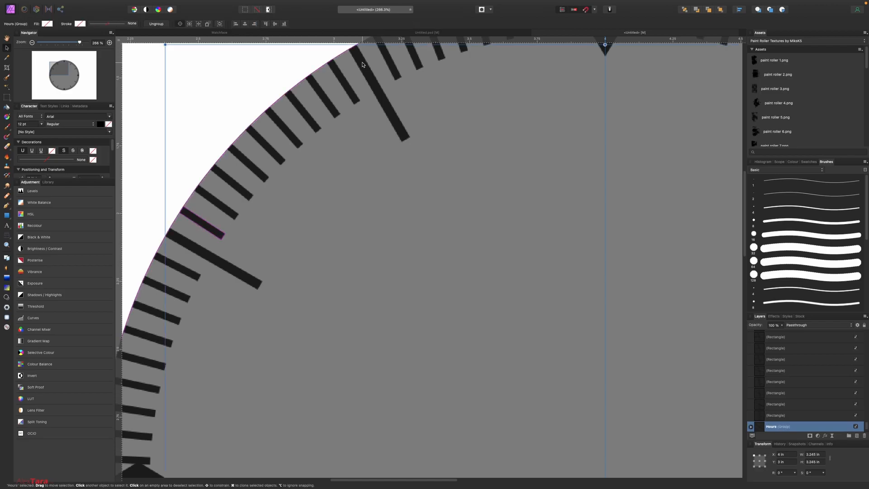
{"action": "key", "text": "super+0"}
{"action": "left_click", "coordinate": [689, 248]}
{"action": "scroll", "coordinate": [689, 247], "scroll_direction": "up", "scroll_amount": 1}
{"action": "scroll", "coordinate": [689, 248], "scroll_direction": "down", "scroll_amount": 2}
{"action": "scroll", "coordinate": [688, 248], "scroll_direction": "up", "scroll_amount": 2}
{"action": "key", "text": "super+;"}
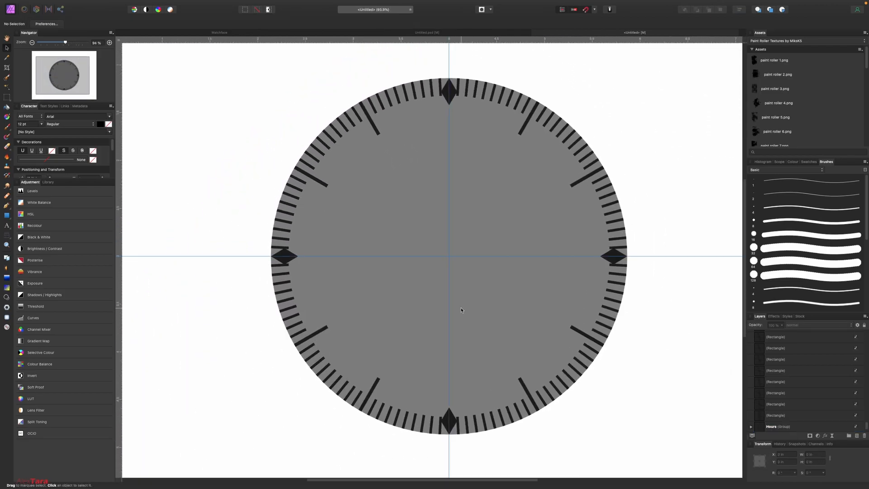
Step: Select the range of 108 thin tick Rectangle layers, group them and name the group 'Minutes'
{"action": "left_click", "coordinate": [461, 307]}
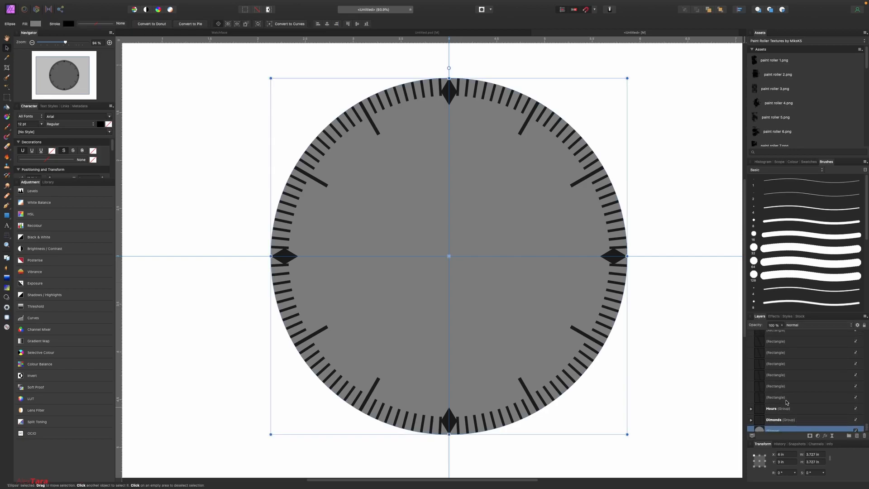
{"action": "left_click", "coordinate": [786, 402]}
{"action": "scroll", "coordinate": [784, 401], "scroll_direction": "up", "scroll_amount": 3}
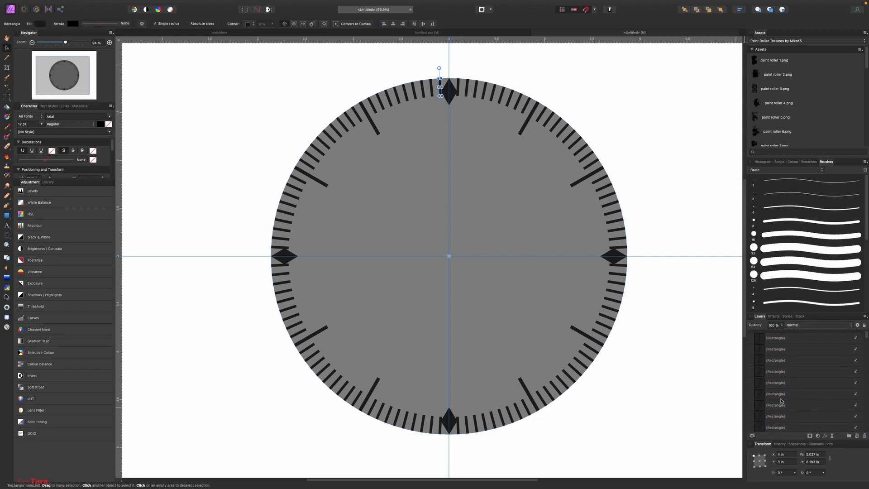
{"action": "left_click", "coordinate": [789, 339], "text": "shift"}
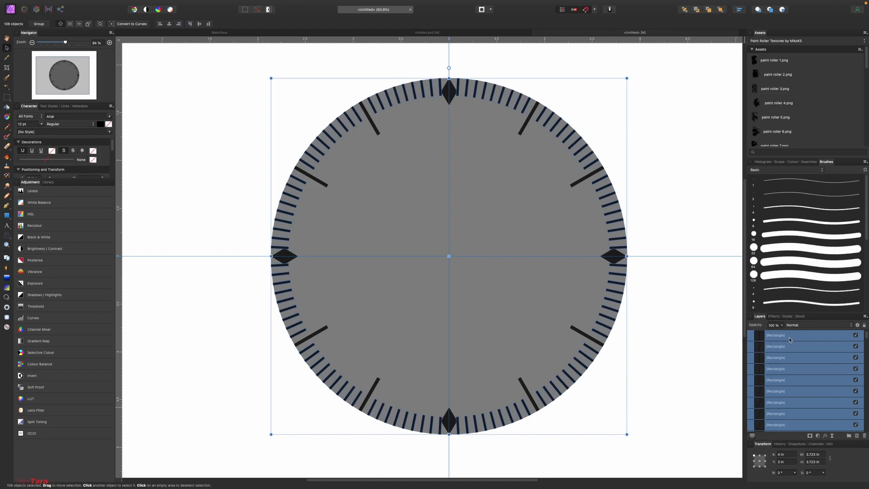
{"action": "key", "text": "super+g"}
{"action": "double_click", "coordinate": [772, 335]}
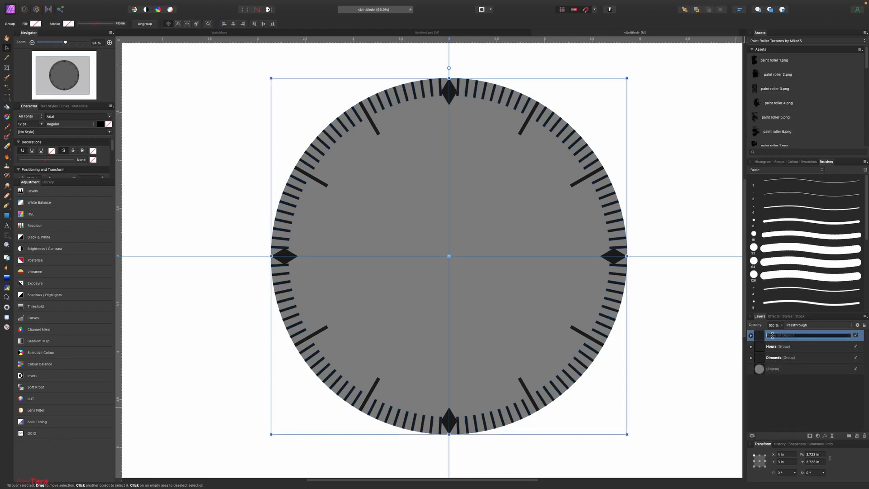
{"action": "type", "text": "Minutes"}
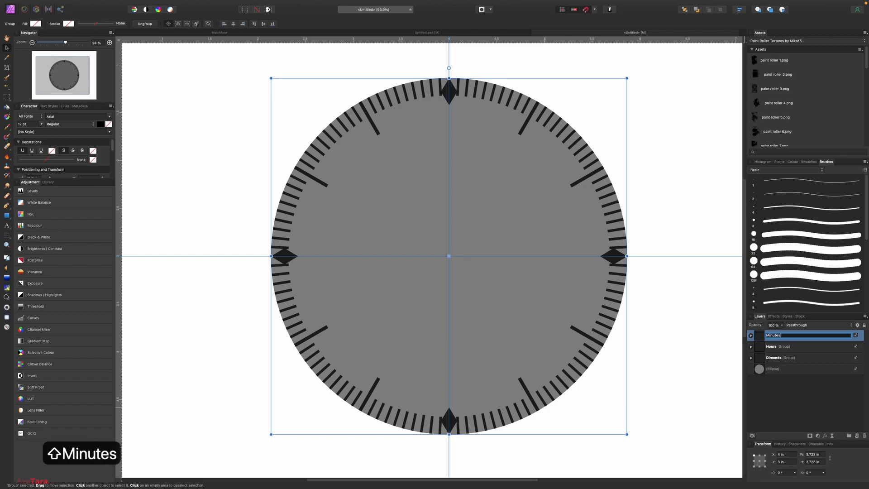
{"action": "key", "text": "Return"}
{"action": "left_click", "coordinate": [6, 215]}
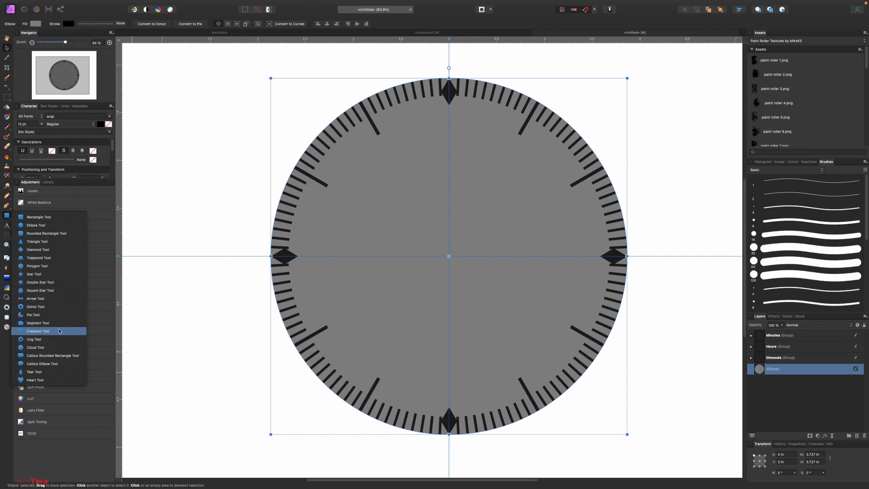
Step: Draw a diamond-tipped arrow hand pivoting at the dial centre, rotated toward ten o'clock
{"action": "left_click", "coordinate": [52, 298]}
{"action": "left_click_drag", "start_coordinate": [387, 207], "coordinate": [497, 225]}
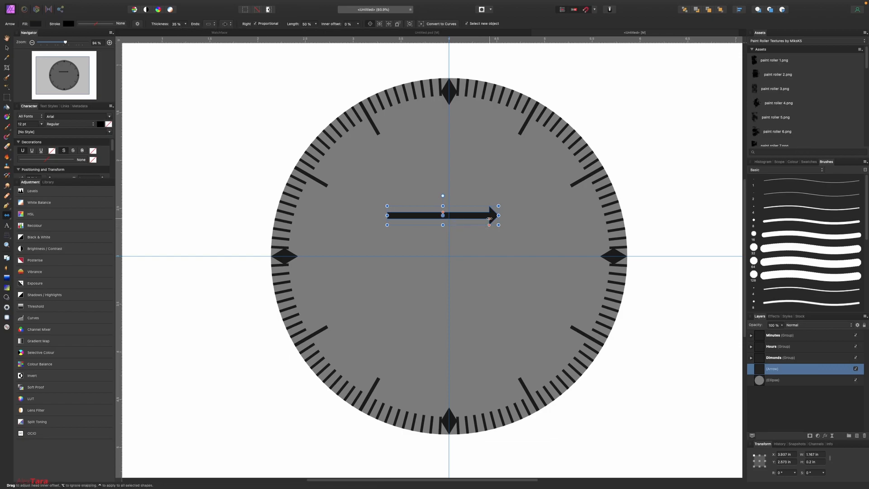
{"action": "left_click_drag", "start_coordinate": [488, 219], "coordinate": [547, 256]}
{"action": "left_click", "coordinate": [6, 48]}
{"action": "left_click_drag", "start_coordinate": [493, 256], "coordinate": [448, 256]}
{"action": "left_click_drag", "start_coordinate": [492, 234], "coordinate": [365, 249]}
Step: Duplicate the hand, rotate the copy toward two o'clock and shorten it
{"action": "key", "text": "super+j"}
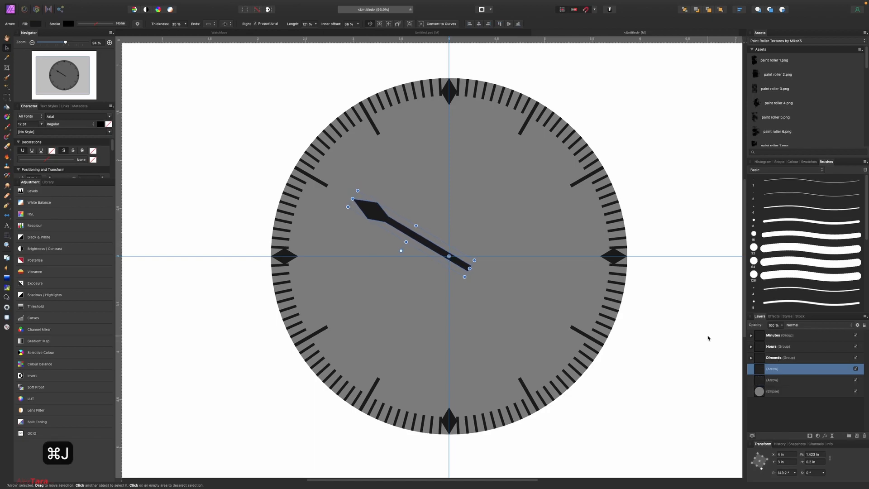
{"action": "left_click_drag", "start_coordinate": [406, 242], "coordinate": [489, 196]}
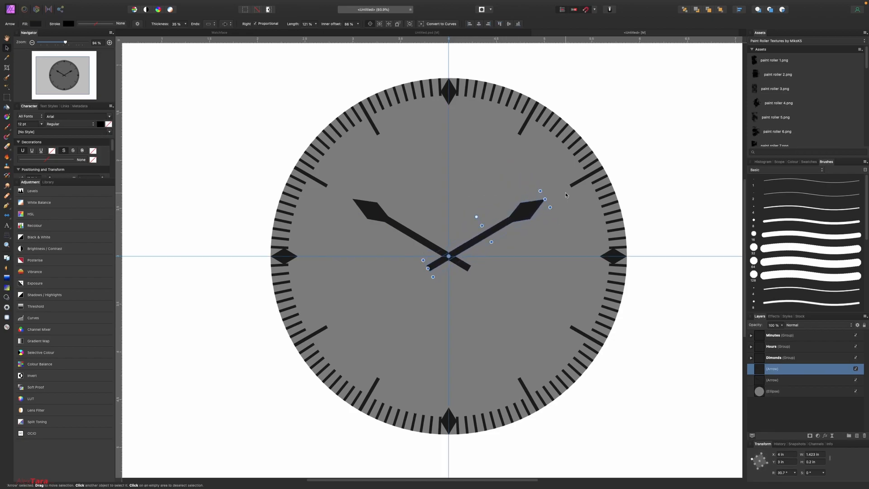
{"action": "left_click_drag", "start_coordinate": [545, 199], "coordinate": [522, 213]}
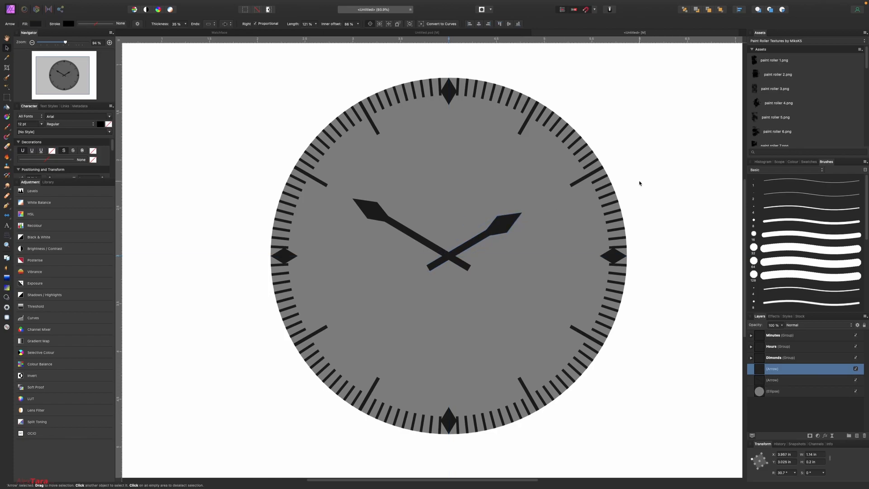
{"action": "left_click", "coordinate": [640, 184]}
Step: Zoom out to view the whole design and select the clock-face ellipse
{"action": "scroll", "coordinate": [640, 183], "scroll_direction": "down", "scroll_amount": 3}
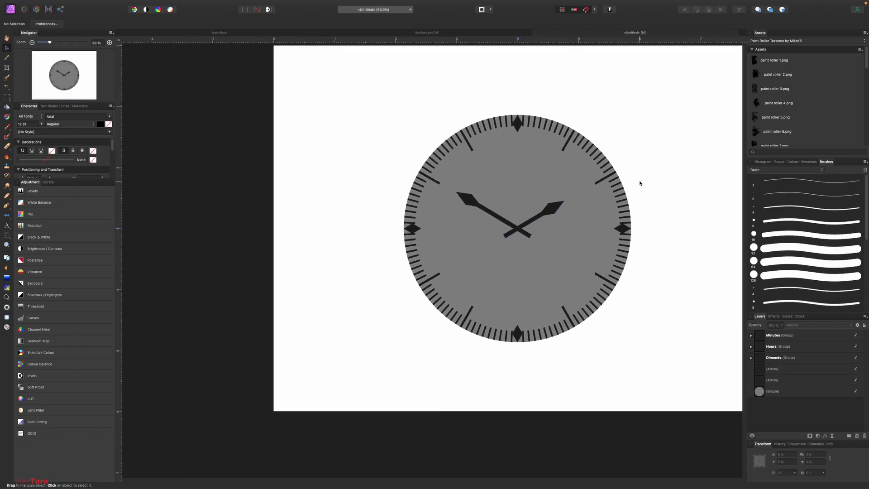
{"action": "scroll", "coordinate": [643, 183], "scroll_direction": "right", "scroll_amount": 1}
{"action": "scroll", "coordinate": [644, 183], "scroll_direction": "right", "scroll_amount": 1}
{"action": "scroll", "coordinate": [643, 183], "scroll_direction": "up", "scroll_amount": 1}
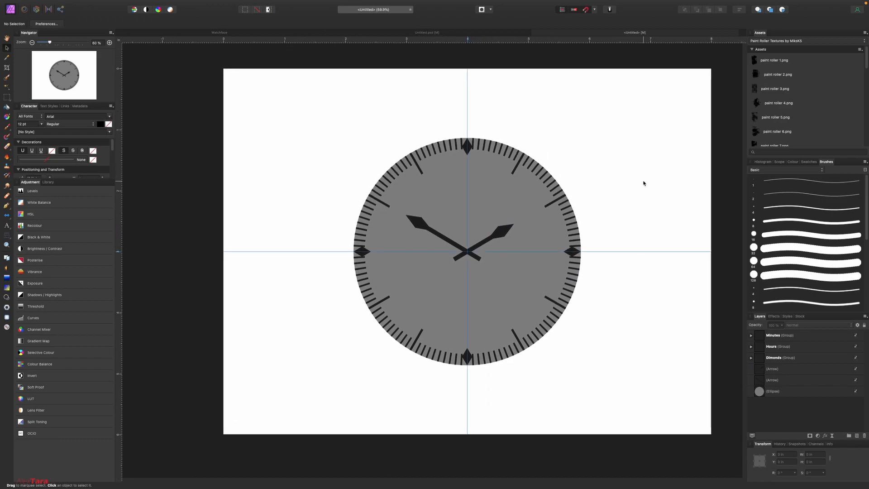
{"action": "left_click", "coordinate": [512, 204]}
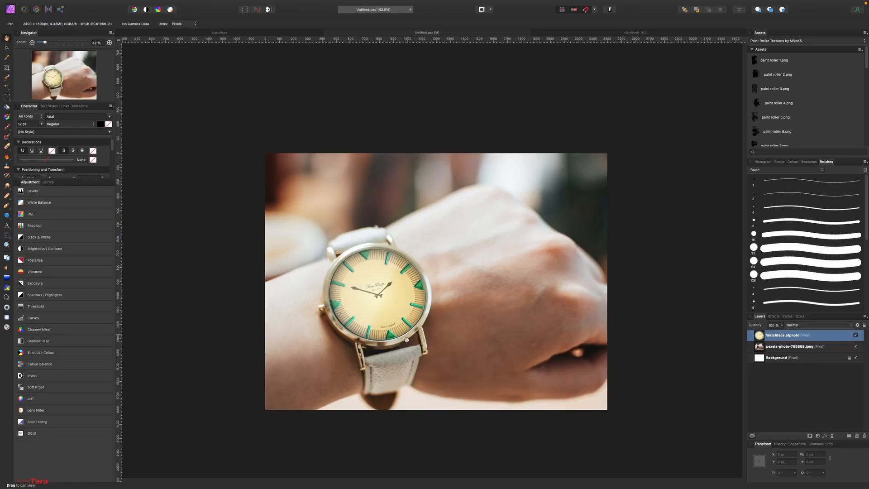
Step: Compare the watch face against the wrist-watch photo, then return to the watch-face design document
{"action": "left_click", "coordinate": [603, 33]}
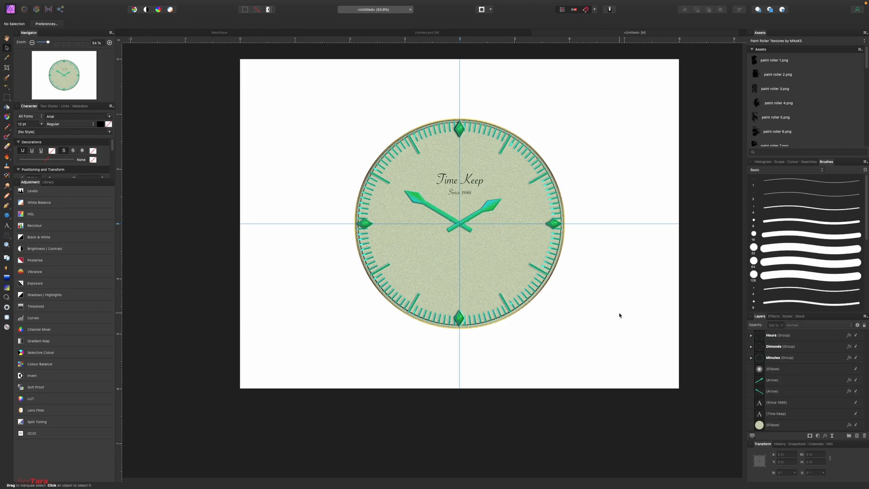
{"action": "left_click", "coordinate": [430, 34]}
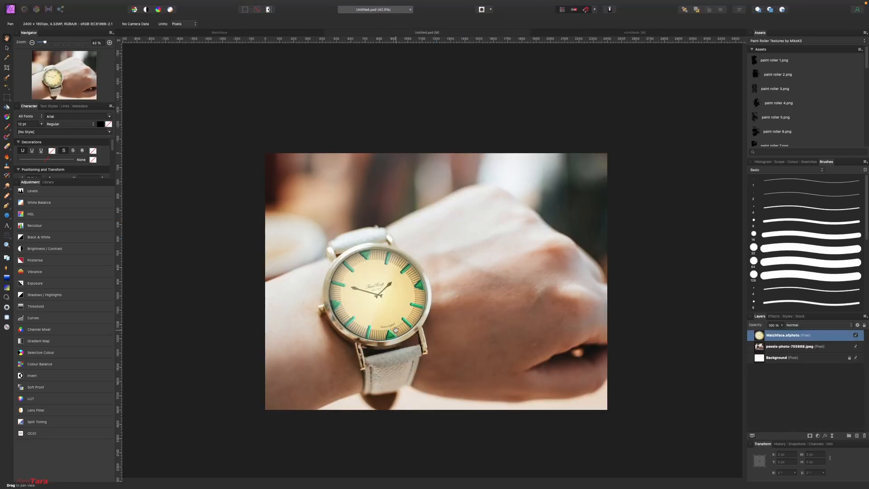
{"action": "scroll", "coordinate": [395, 330], "scroll_direction": "up", "scroll_amount": 5}
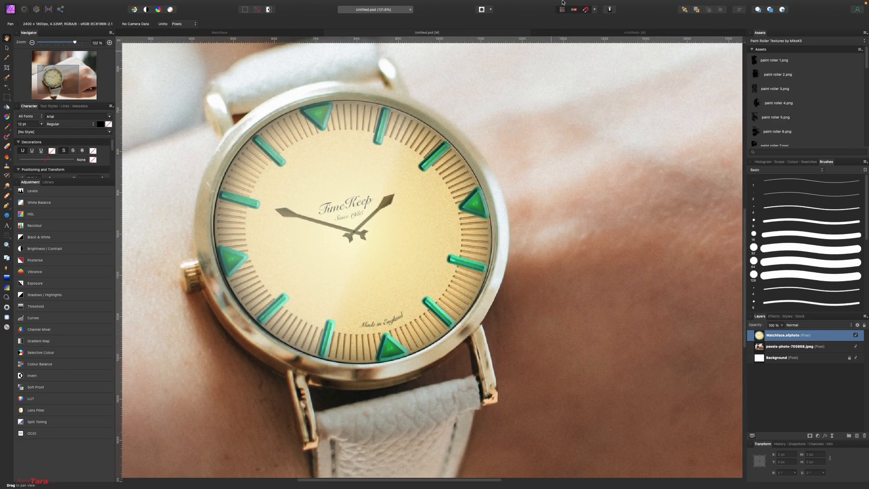
{"action": "left_click", "coordinate": [626, 32]}
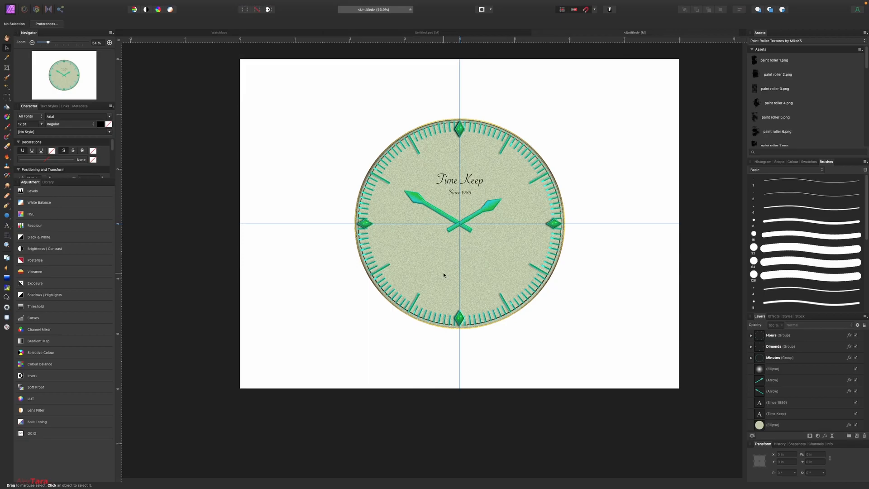
Step: Draw a pen curve across the bottom of the dial and type 'Made in England' along it
{"action": "left_click", "coordinate": [8, 206]}
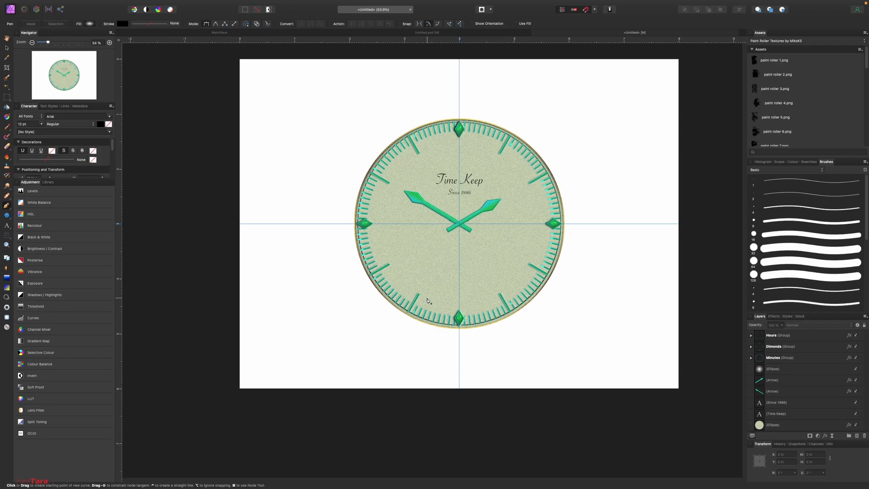
{"action": "left_click", "coordinate": [427, 298]}
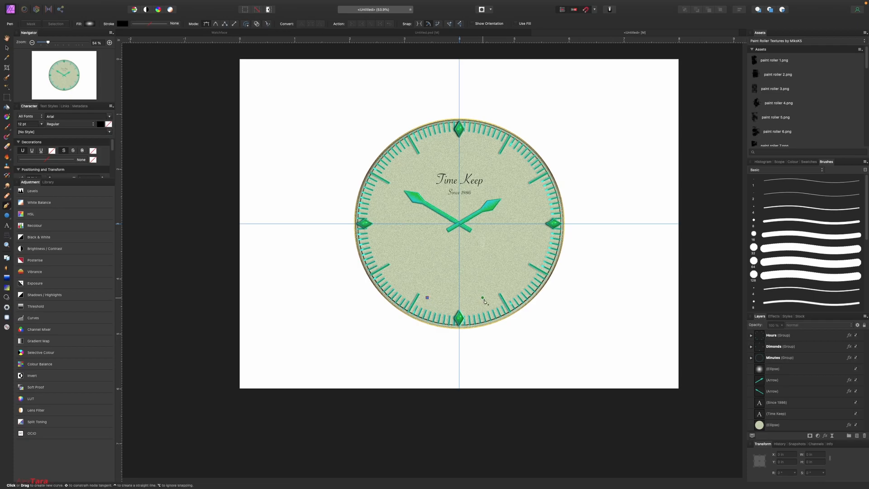
{"action": "left_click_drag", "start_coordinate": [490, 294], "coordinate": [523, 272]}
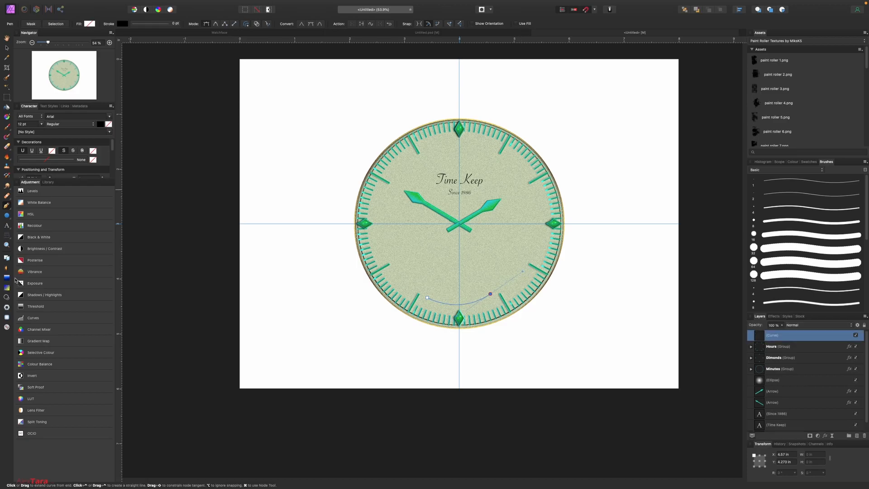
{"action": "left_click", "coordinate": [7, 227]}
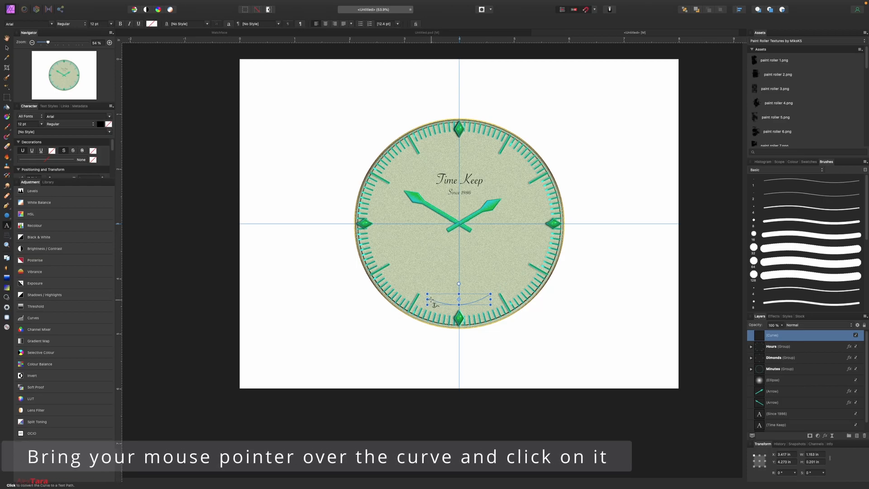
{"action": "type", "text": "M"}
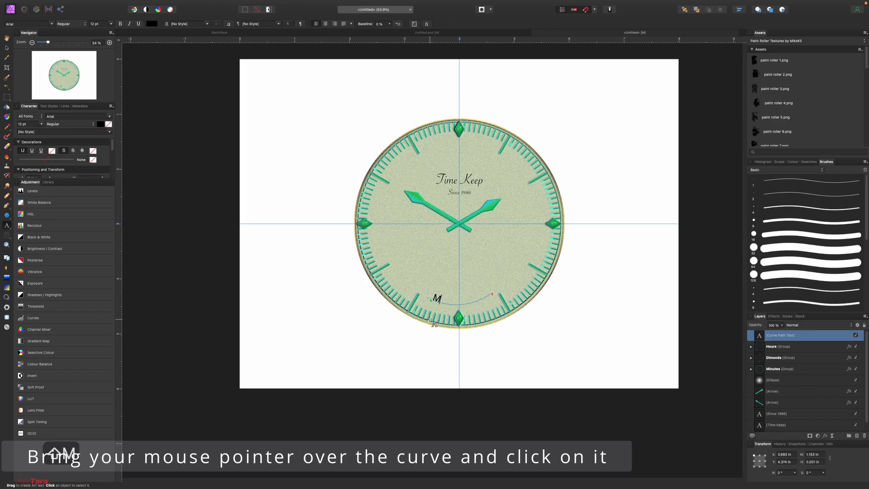
{"action": "type", "text": "ade in England"}
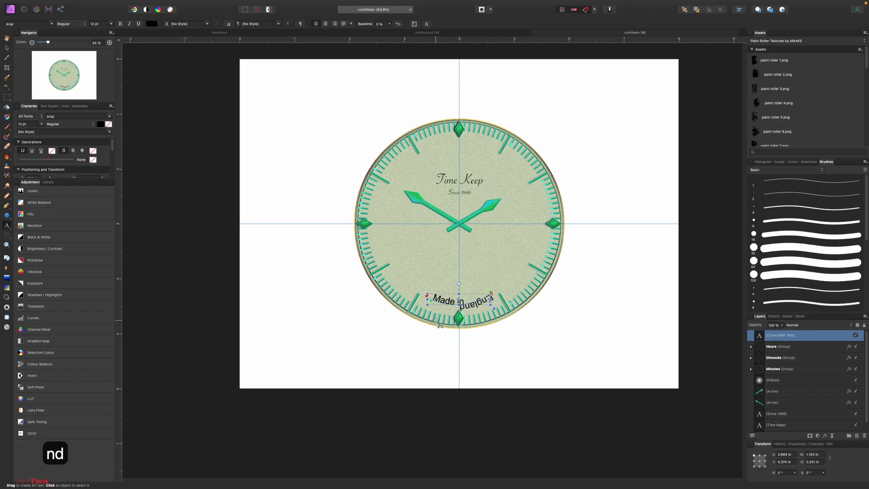
Step: Set the curved text to Savoye LET and slide it along the path to centre it
{"action": "triple_click", "coordinate": [438, 301]}
{"action": "left_click", "coordinate": [51, 23]}
{"action": "scroll", "coordinate": [77, 314], "scroll_direction": "down", "scroll_amount": 10}
{"action": "scroll", "coordinate": [78, 313], "scroll_direction": "down", "scroll_amount": 20}
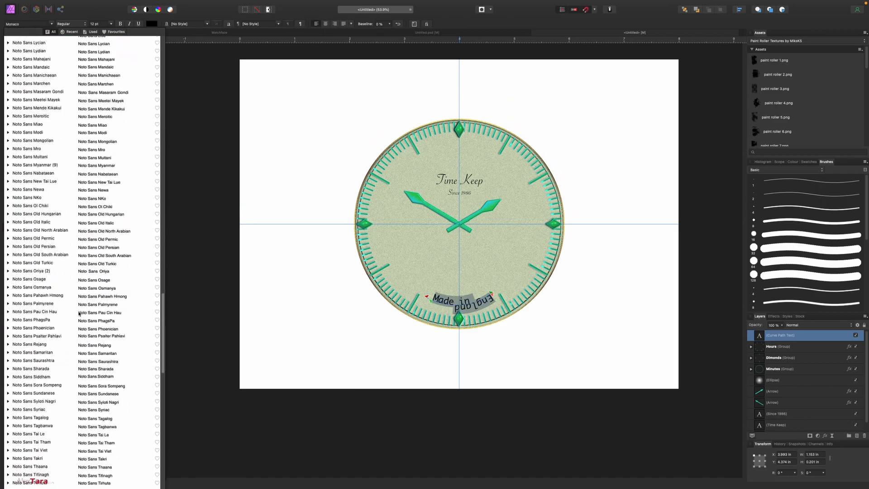
{"action": "scroll", "coordinate": [64, 241], "scroll_direction": "up", "scroll_amount": 3}
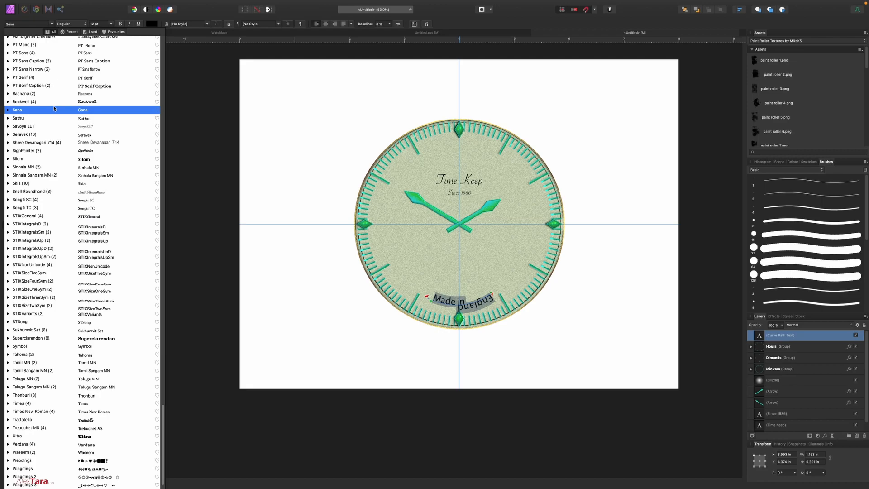
{"action": "left_click", "coordinate": [117, 129]}
{"action": "left_click_drag", "start_coordinate": [432, 303], "coordinate": [440, 303]}
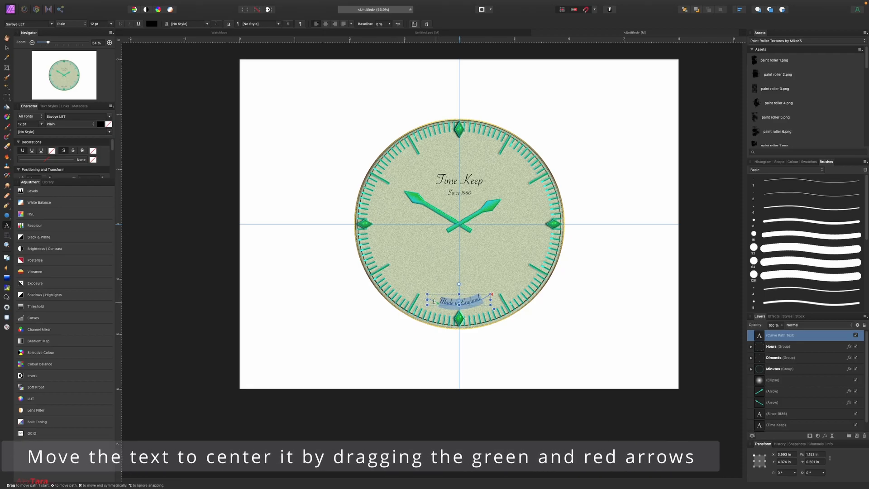
{"action": "left_click", "coordinate": [8, 48]}
{"action": "left_click", "coordinate": [164, 156]}
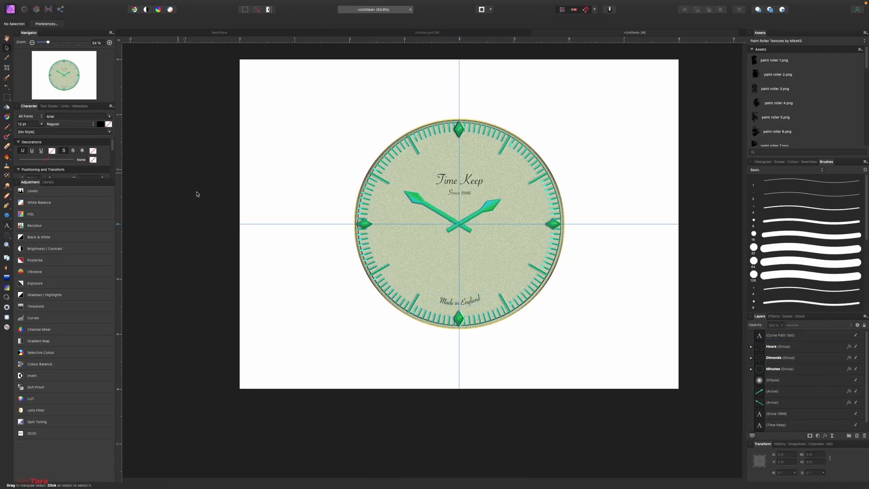
{"action": "scroll", "coordinate": [495, 317], "scroll_direction": "down", "scroll_amount": 2}
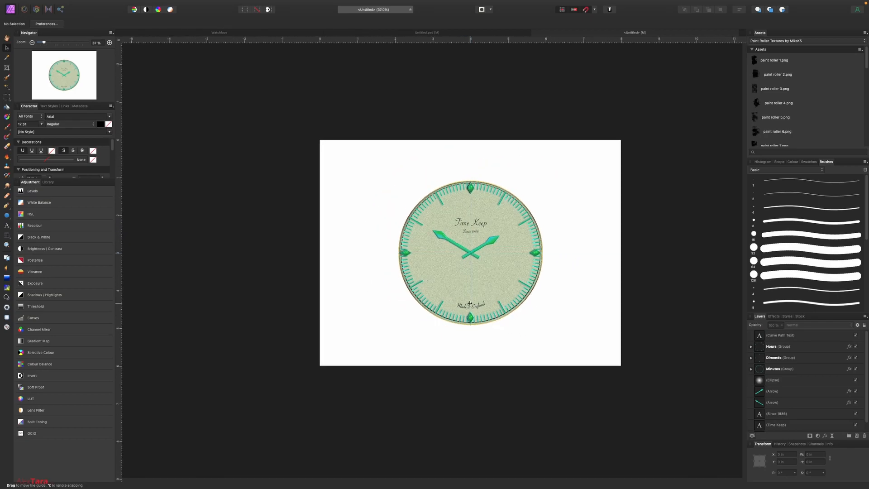
{"action": "scroll", "coordinate": [481, 311], "scroll_direction": "up", "scroll_amount": 6}
{"action": "left_click", "coordinate": [482, 312]}
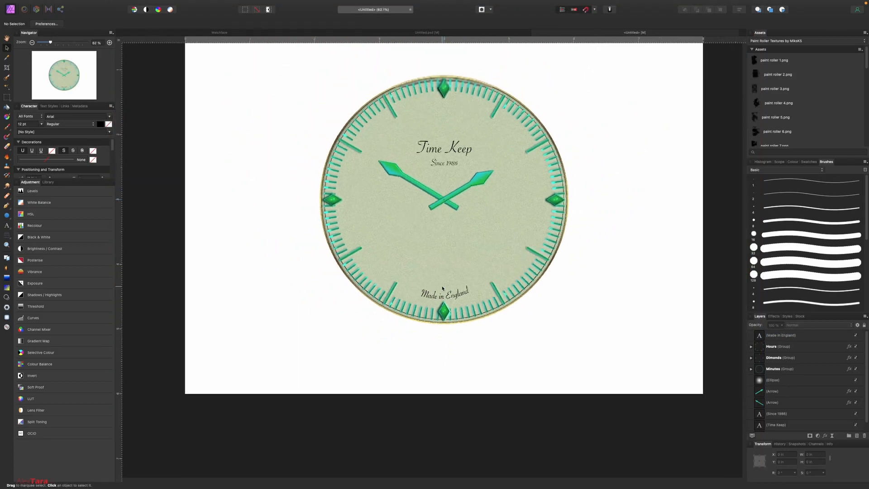
{"action": "scroll", "coordinate": [442, 288], "scroll_direction": "down", "scroll_amount": 2}
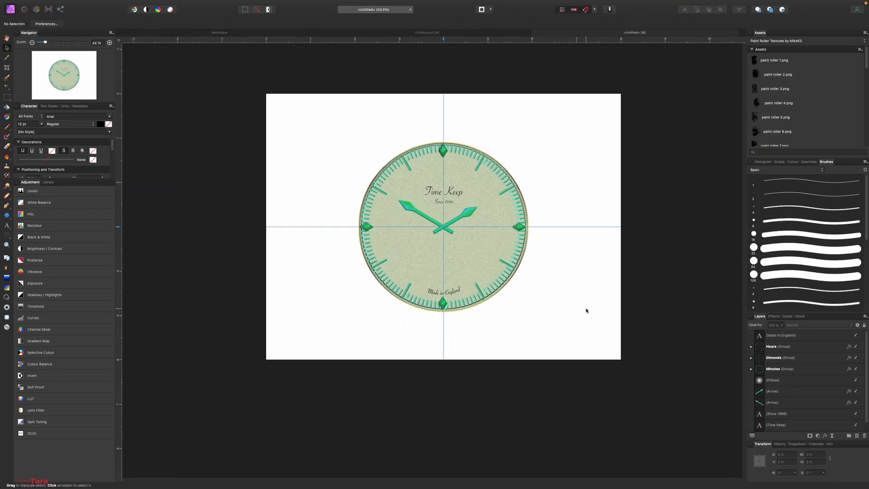